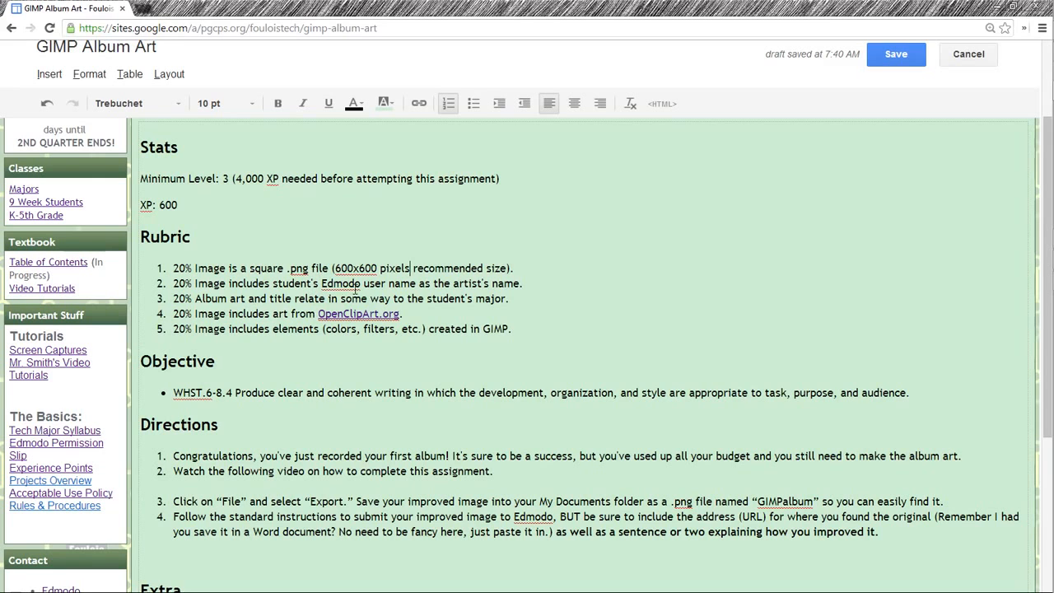
Read through the rubric, objective and directions of the GIMP Album Art assignment page
scroll(353, 288, down, 1)
scroll(352, 291, down, 1)
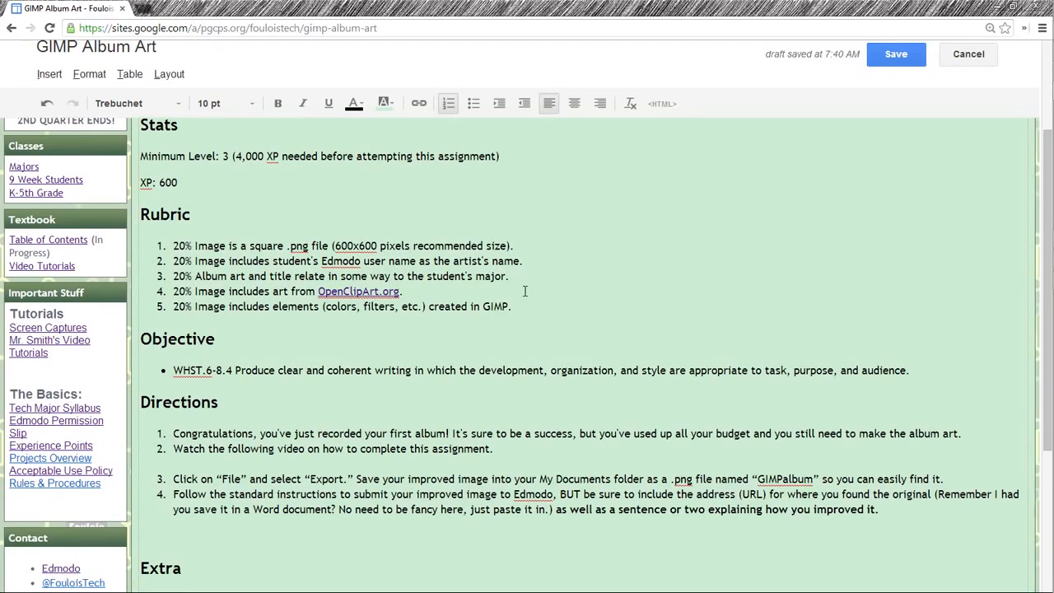
scroll(525, 291, down, 1)
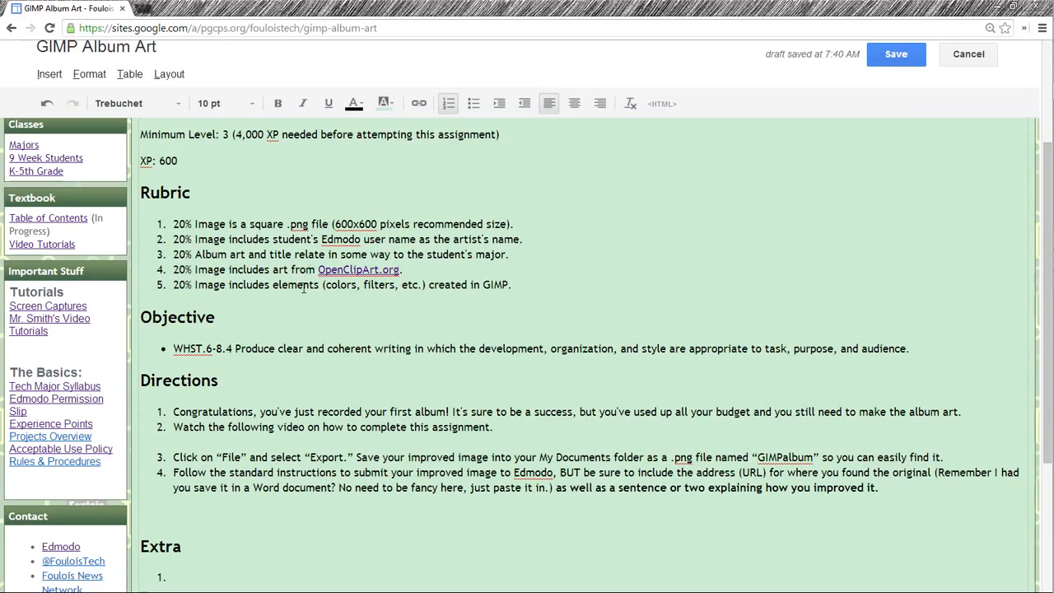
scroll(300, 285, down, 1)
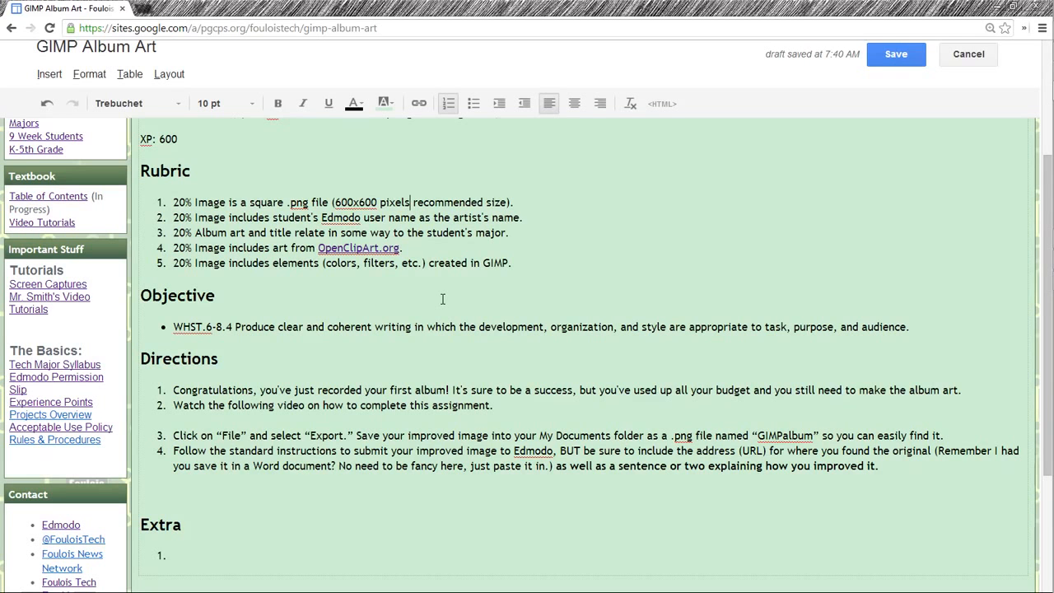
Switch to GIMP and create a new blank image of 600 × 600 px, with its window clear of the toolbox
key(alt+Tab)
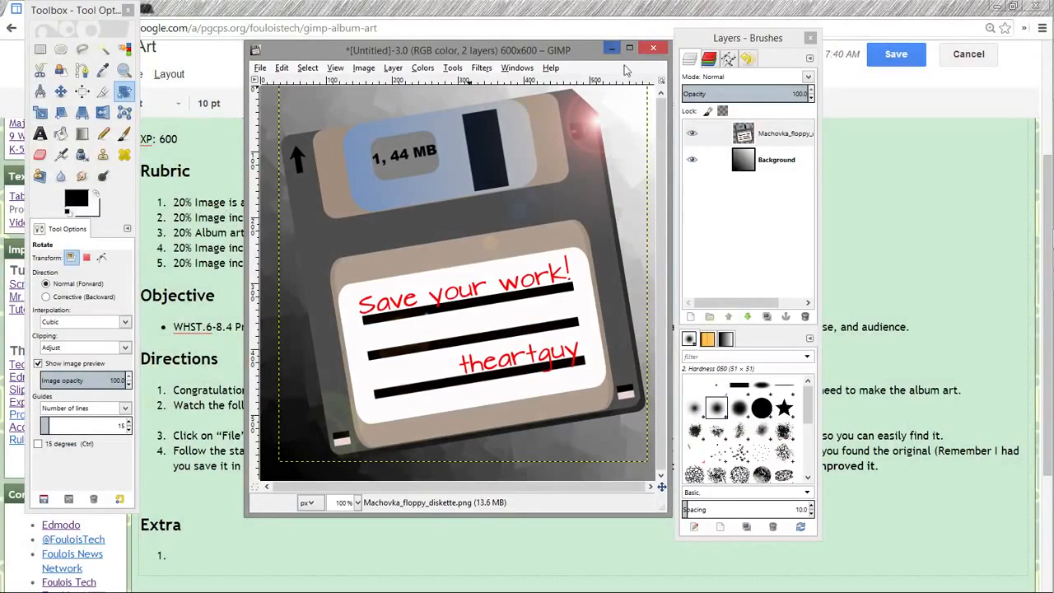
drag(691, 37, 825, 58)
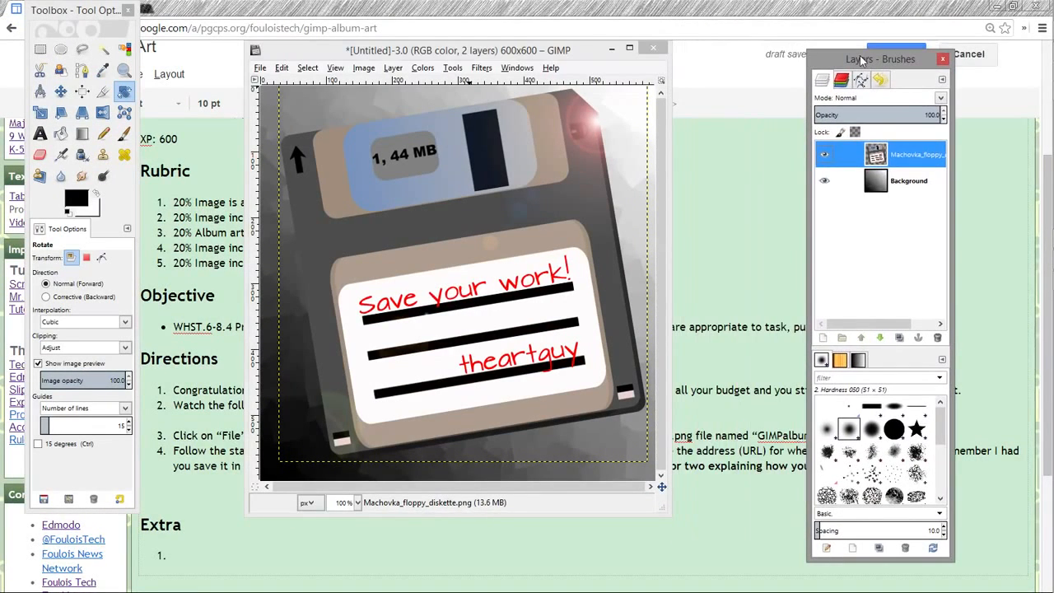
click(260, 69)
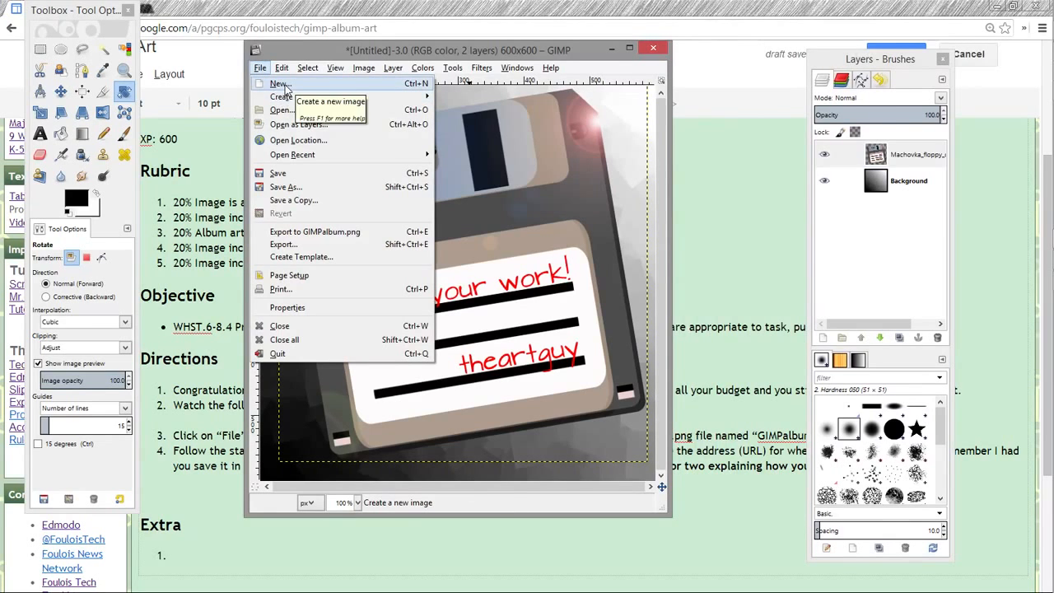
click(280, 84)
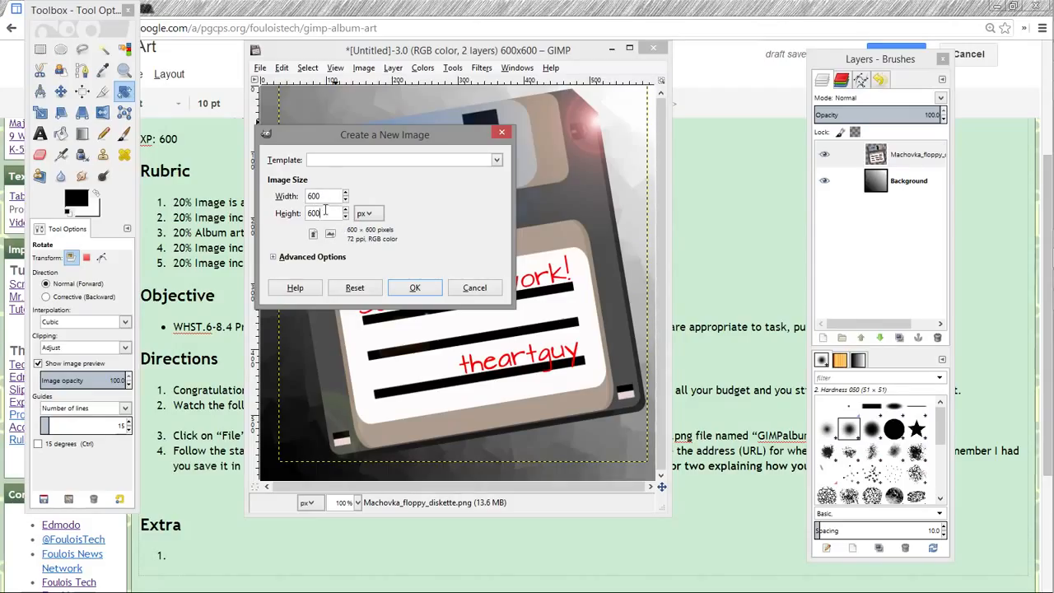
click(417, 288)
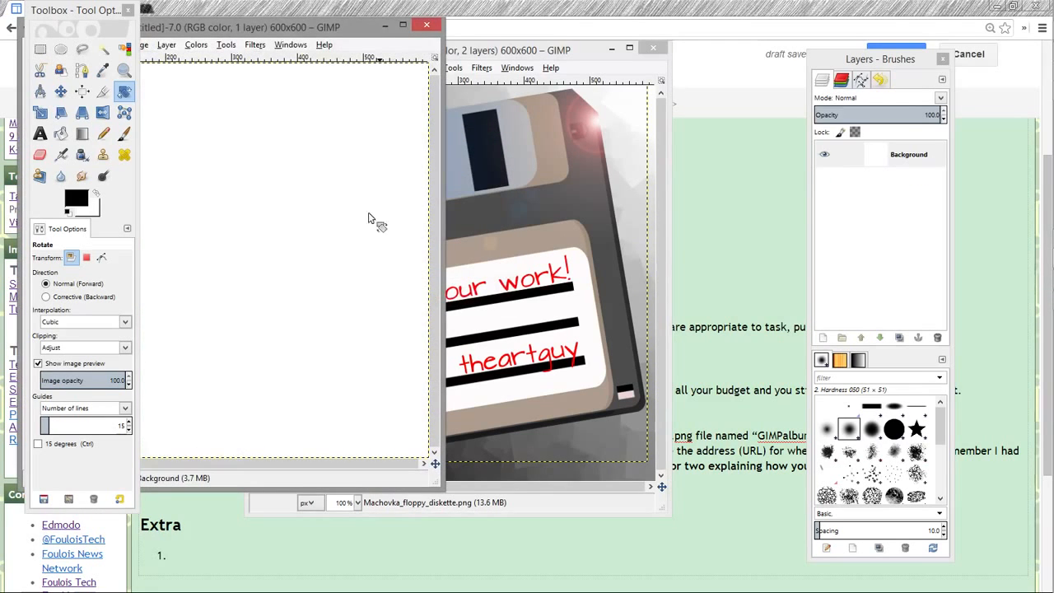
drag(330, 26, 558, 29)
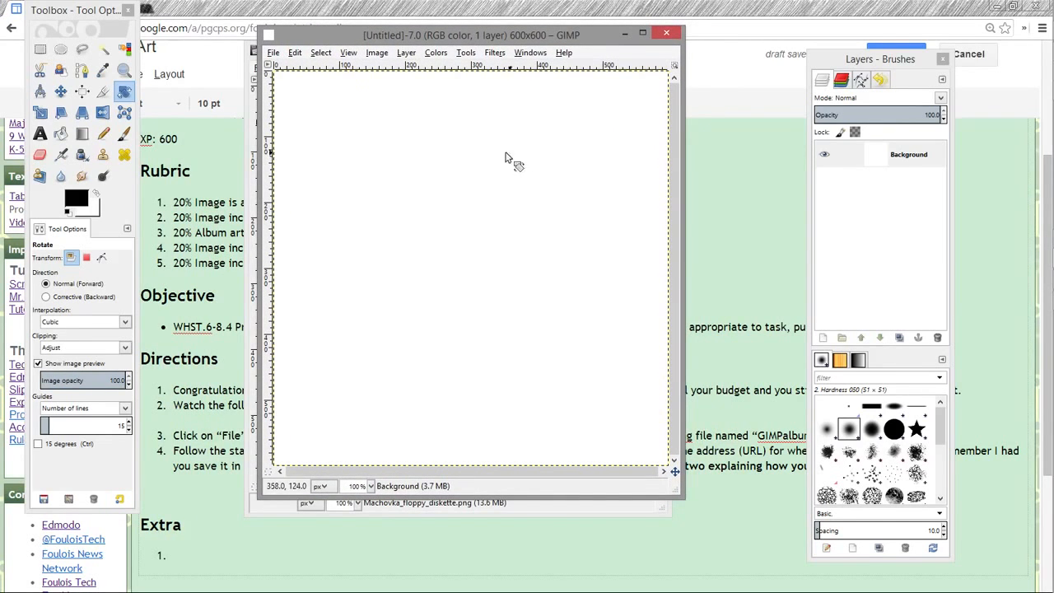
drag(321, 45, 340, 75)
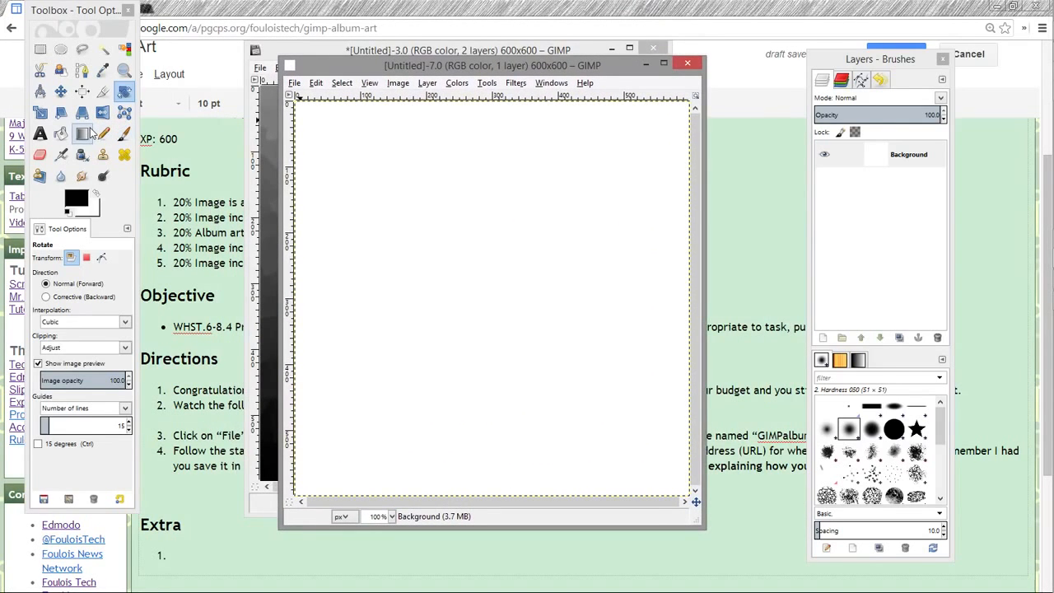
Fill the blank background with a linear black-to-white gradient running from the lower-left to the upper-right corner using the Blend tool
click(81, 134)
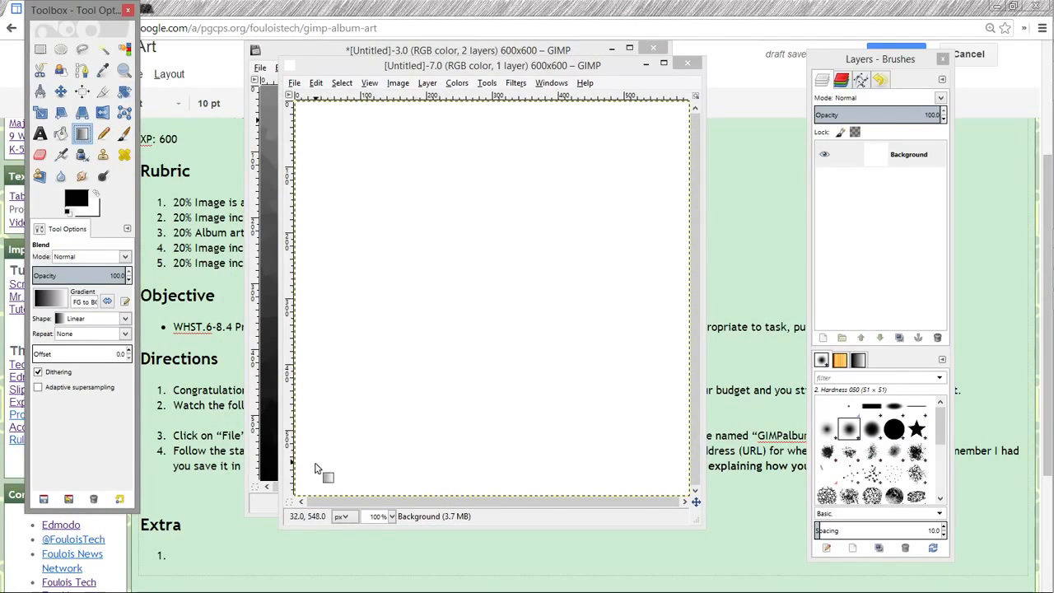
drag(313, 473, 651, 134)
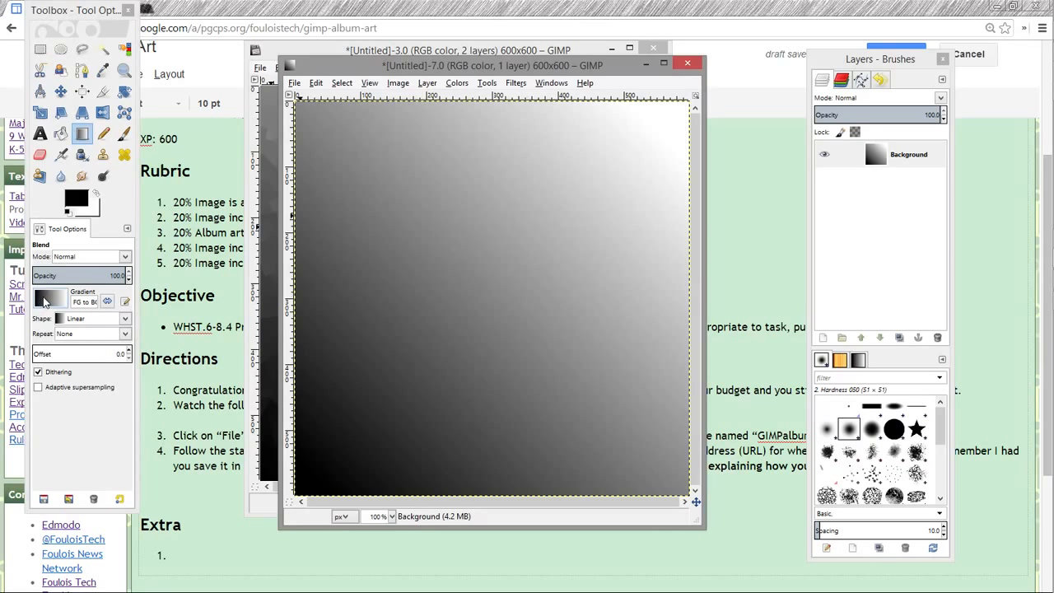
Try the Abstract 1 gradient on the background with diagonal blends of different lengths and positions
click(53, 301)
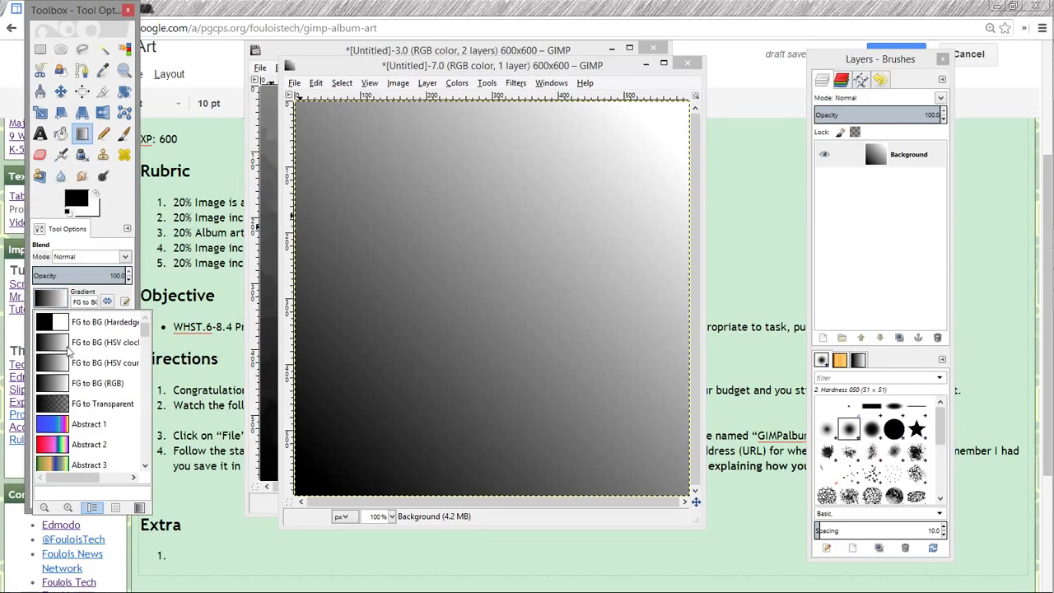
click(59, 424)
drag(323, 451, 577, 168)
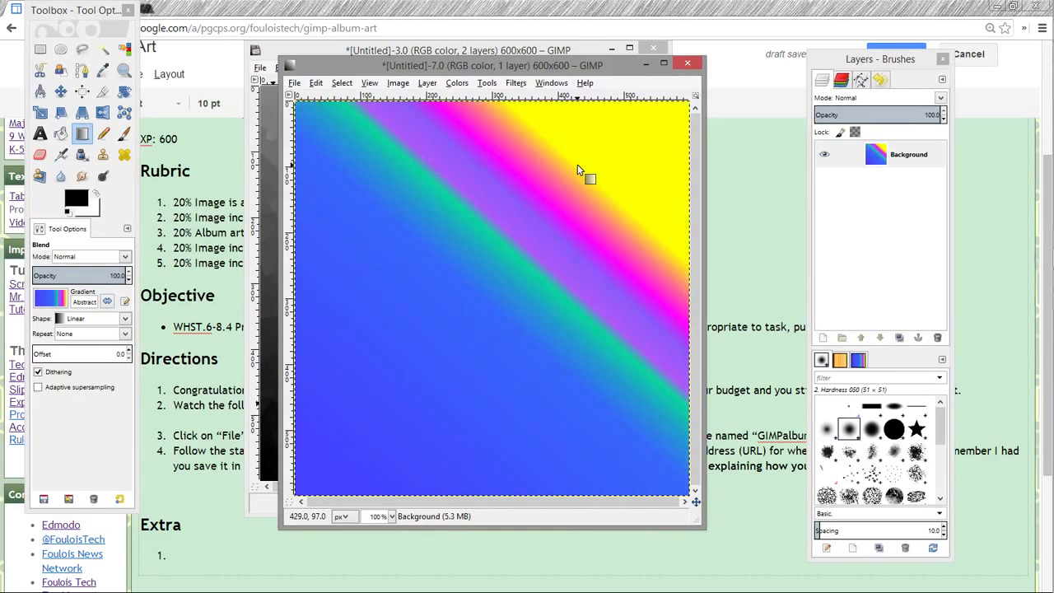
drag(354, 456, 379, 432)
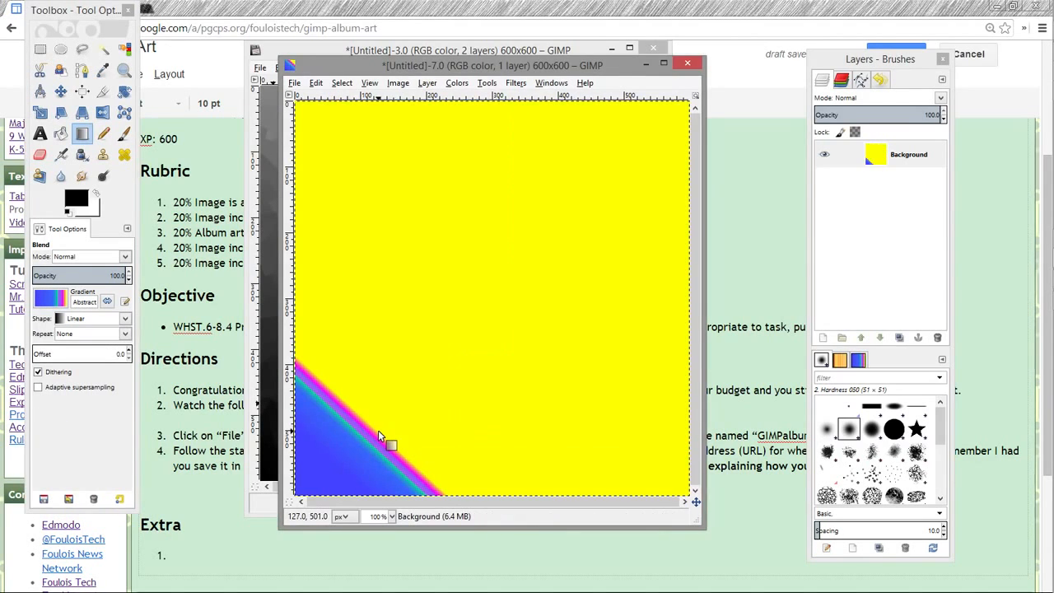
drag(428, 380, 493, 290)
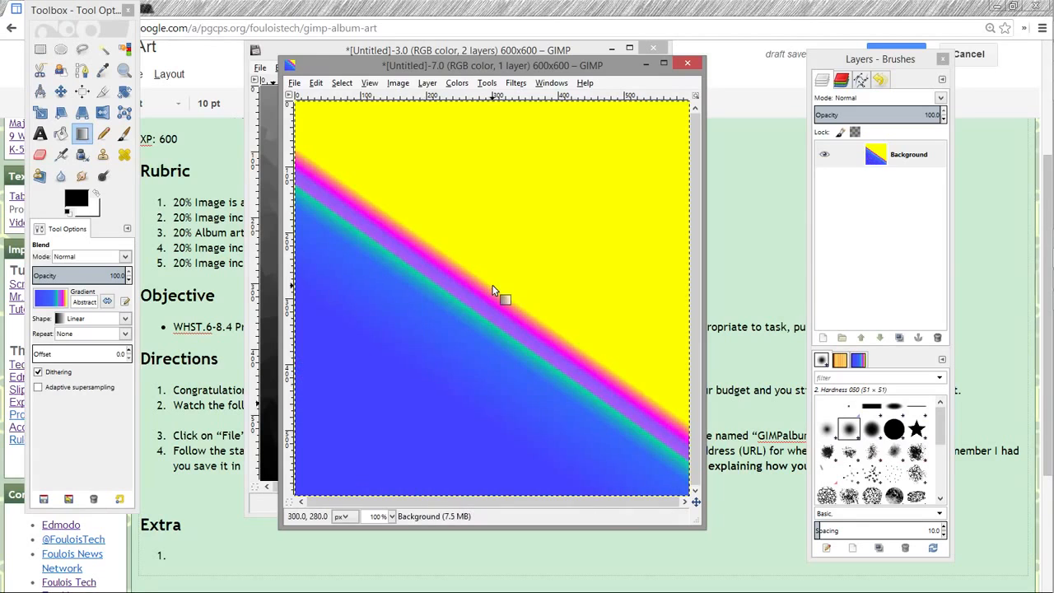
Restore the FG to BG gradient and refill the background diagonally, from black at the lower-left to white at the upper-right
click(49, 300)
click(64, 348)
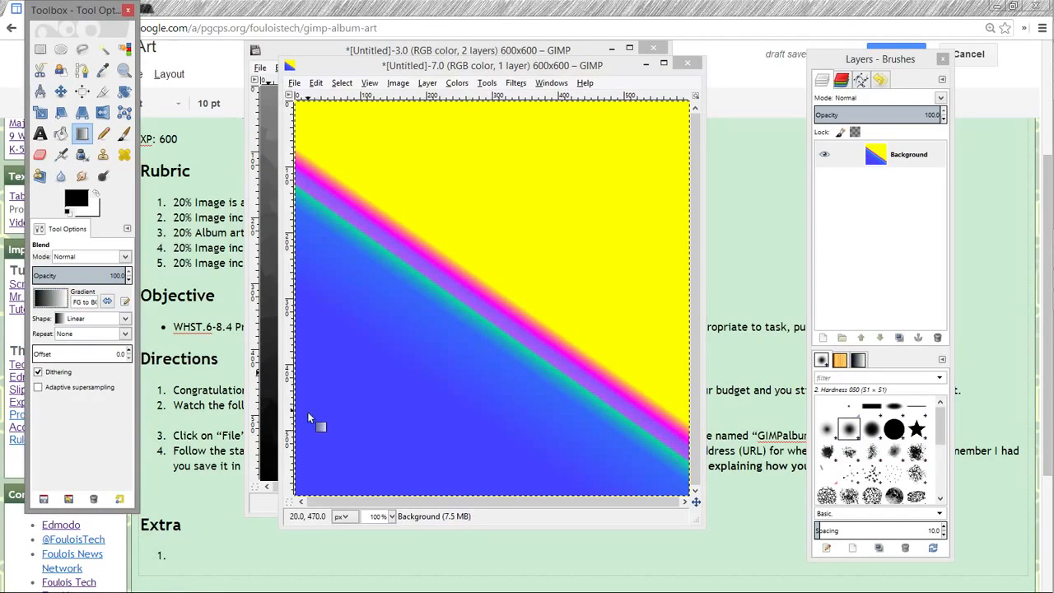
drag(318, 454, 655, 143)
drag(323, 266, 686, 341)
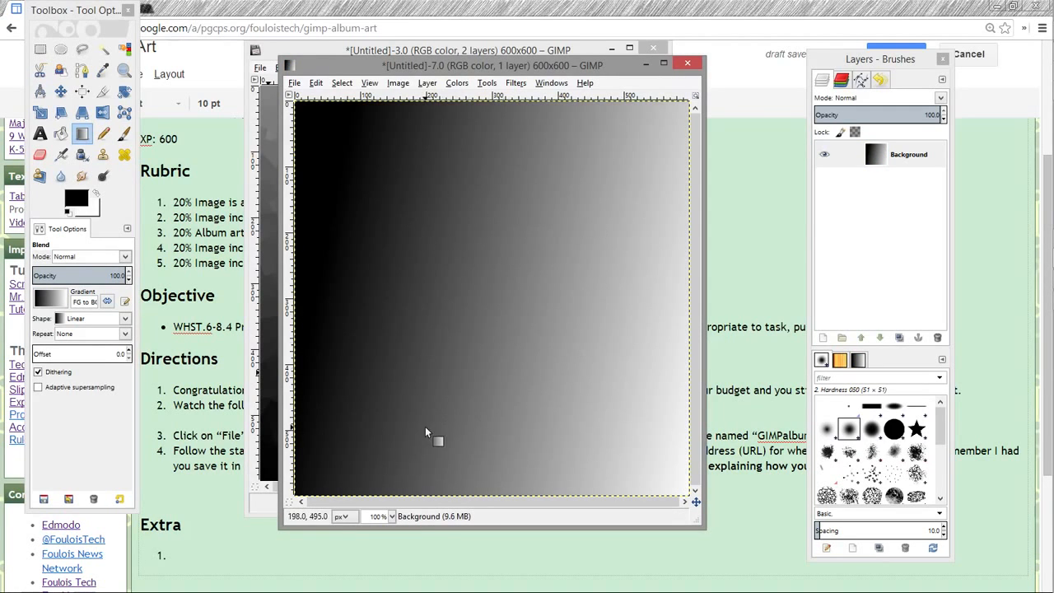
drag(345, 470, 647, 130)
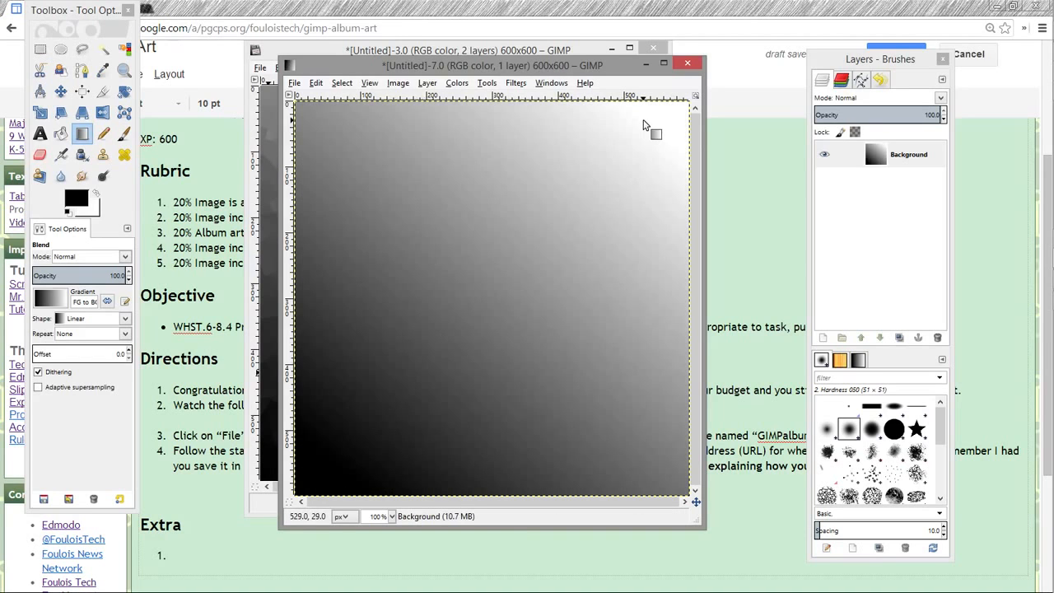
Apply the artistic Cubism filter to the gradient background with tile size 10.0 and tile saturation 6.8
click(516, 84)
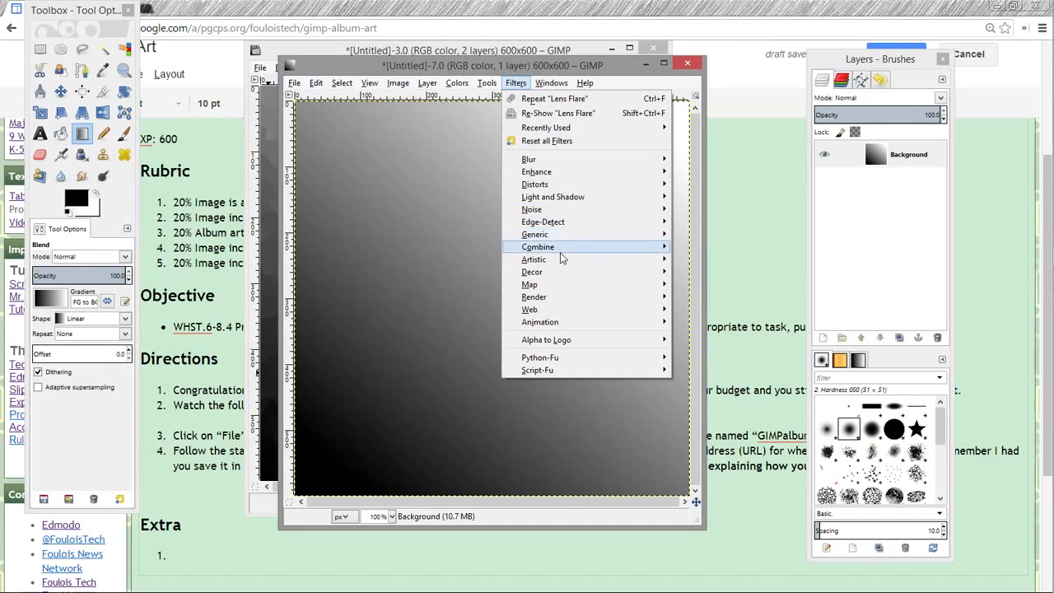
mouse_move(562, 262)
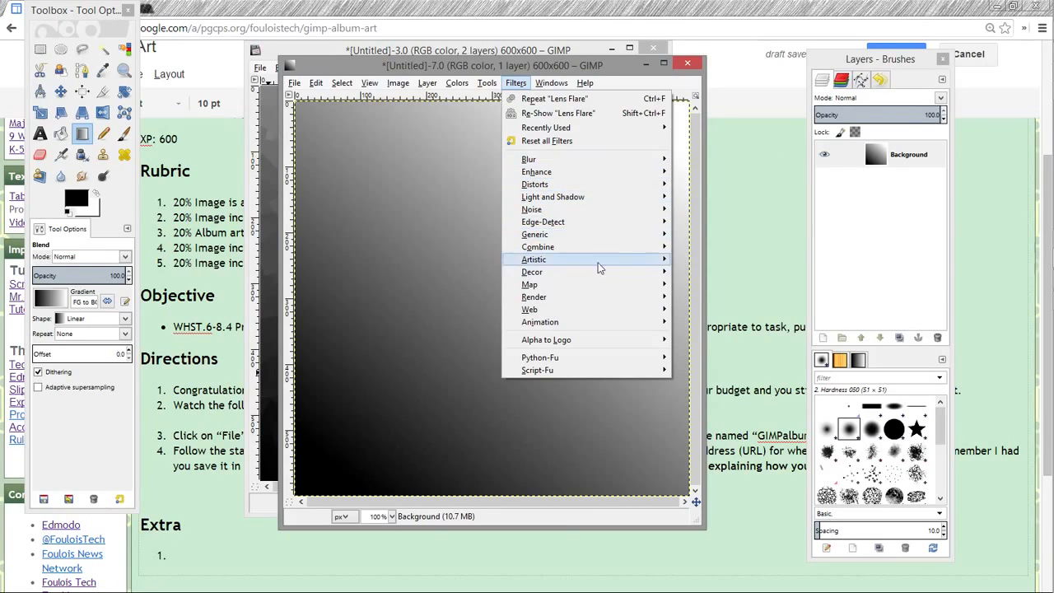
mouse_move(590, 273)
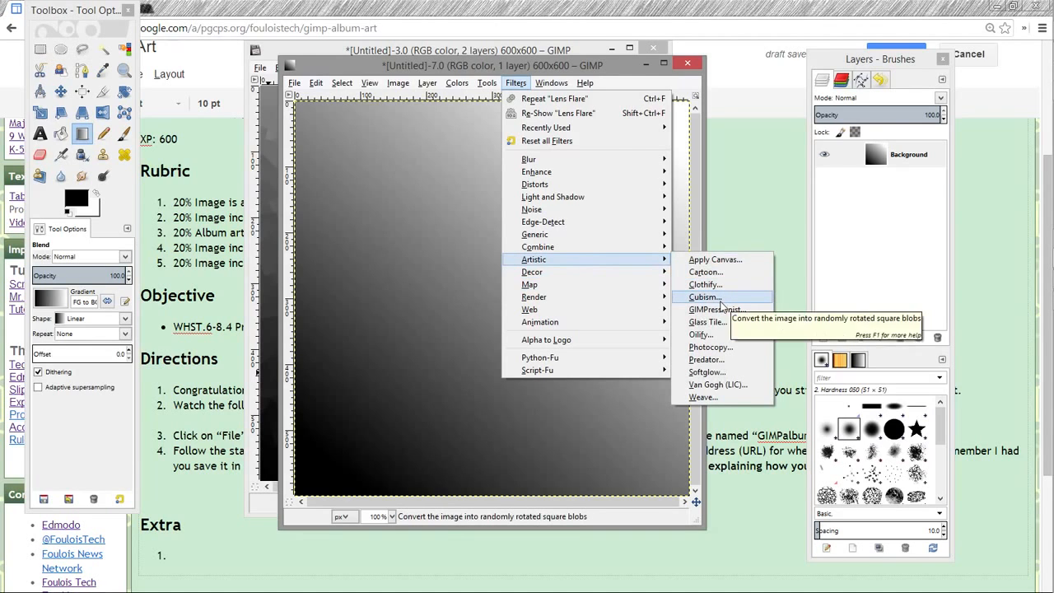
click(722, 300)
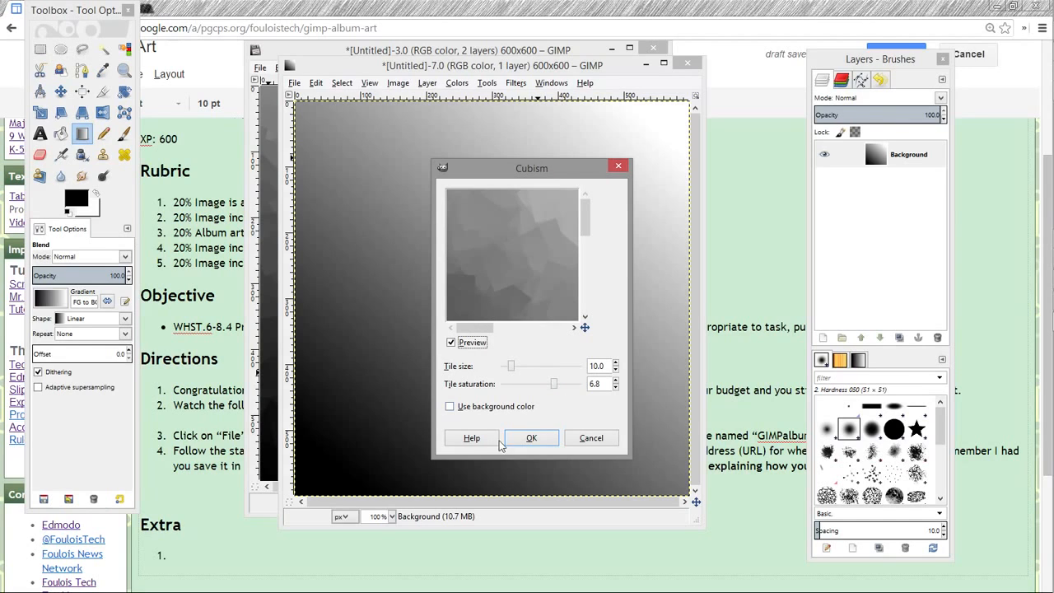
click(527, 442)
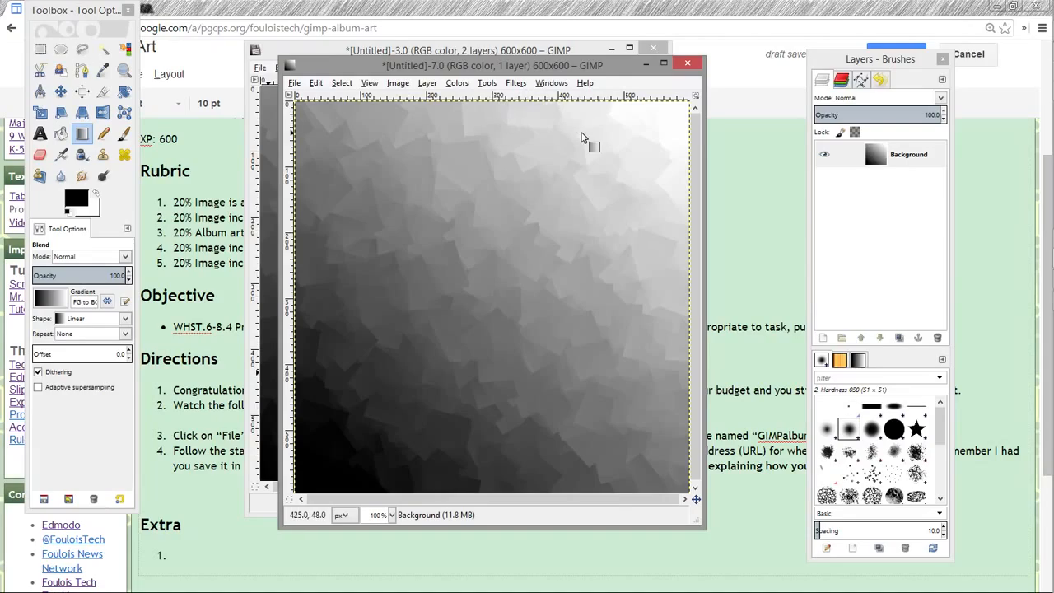
Switch to the Openclipart site in the browser and search its clipart for "technology"
key(alt+Tab)
key(alt+Tab)
key(alt+Tab)
key(alt+Tab)
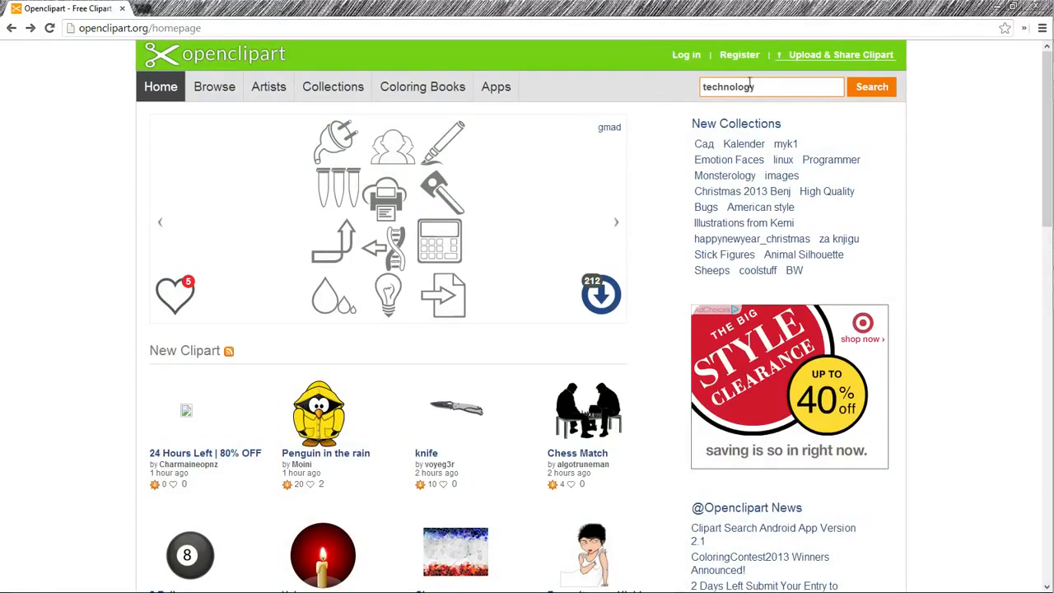
click(866, 99)
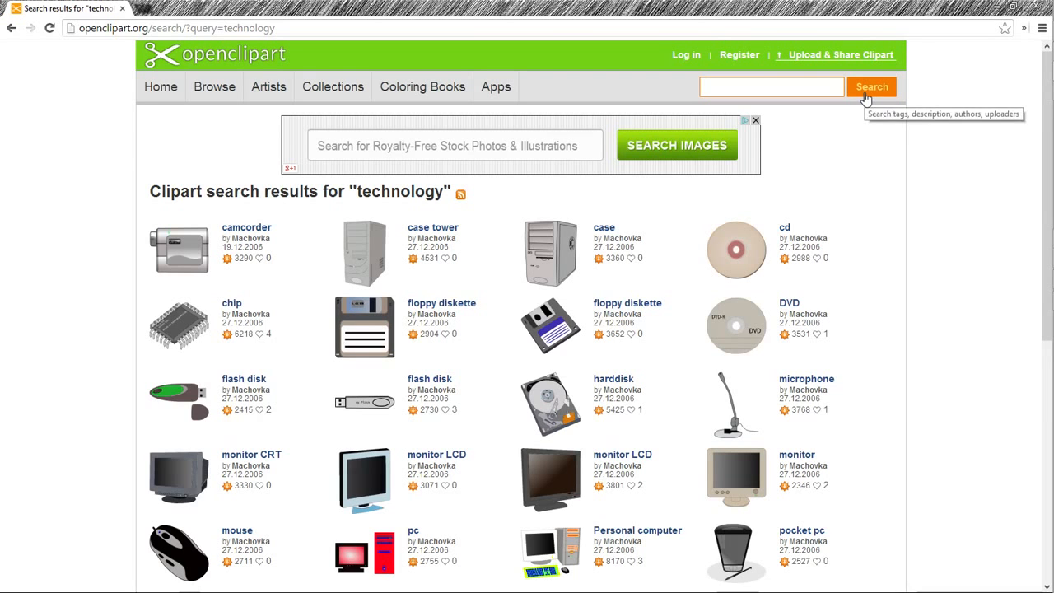
Browse the technology clipart results and open the detail page of the floppy diskette with the white lined label
scroll(866, 94, down, 2)
scroll(867, 93, up, 2)
scroll(867, 93, down, 1)
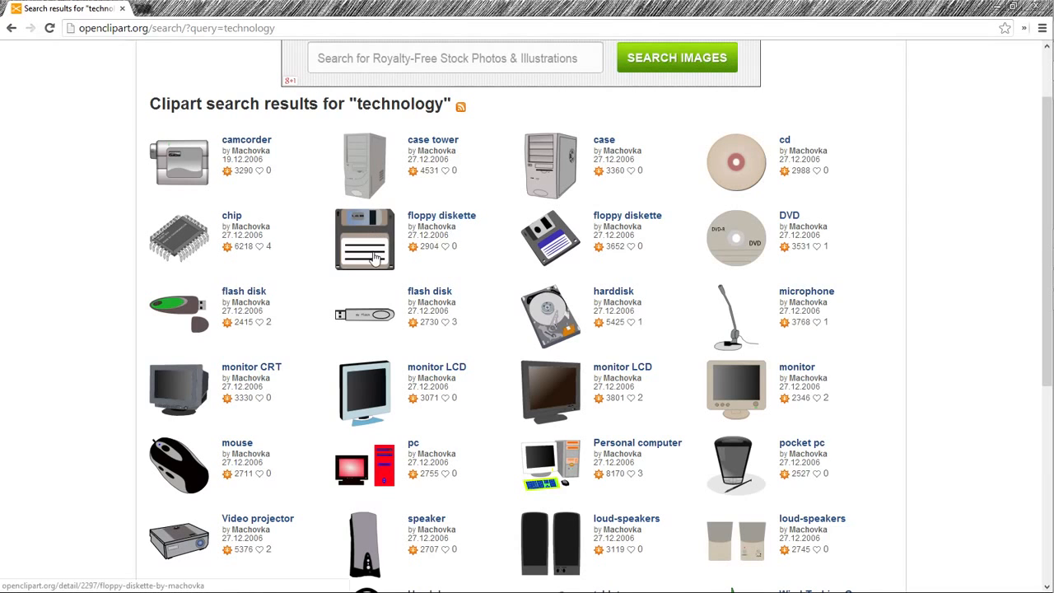
scroll(374, 258, down, 1)
scroll(375, 258, up, 2)
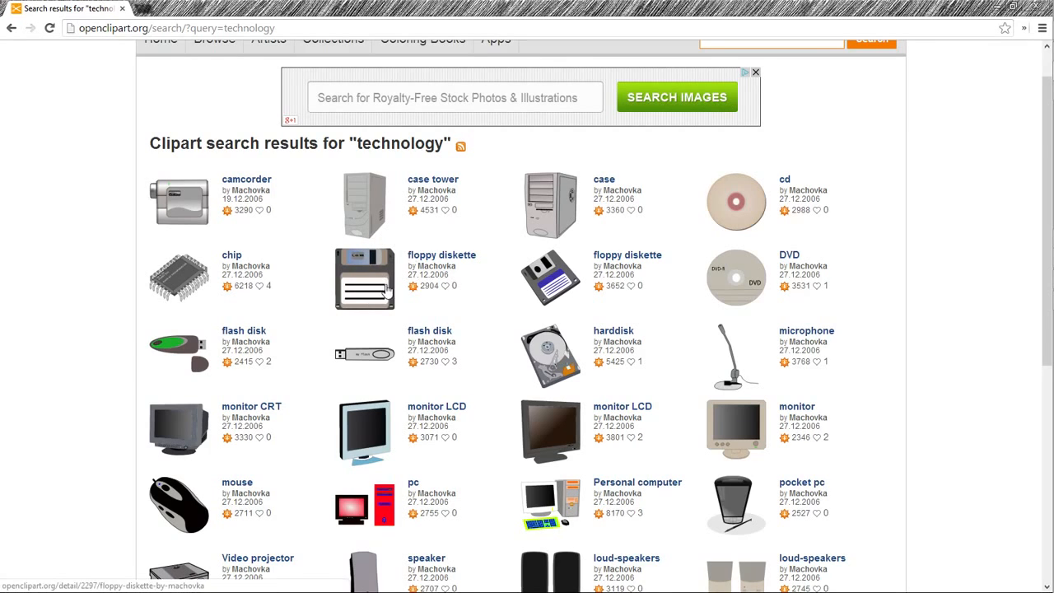
scroll(400, 298, down, 3)
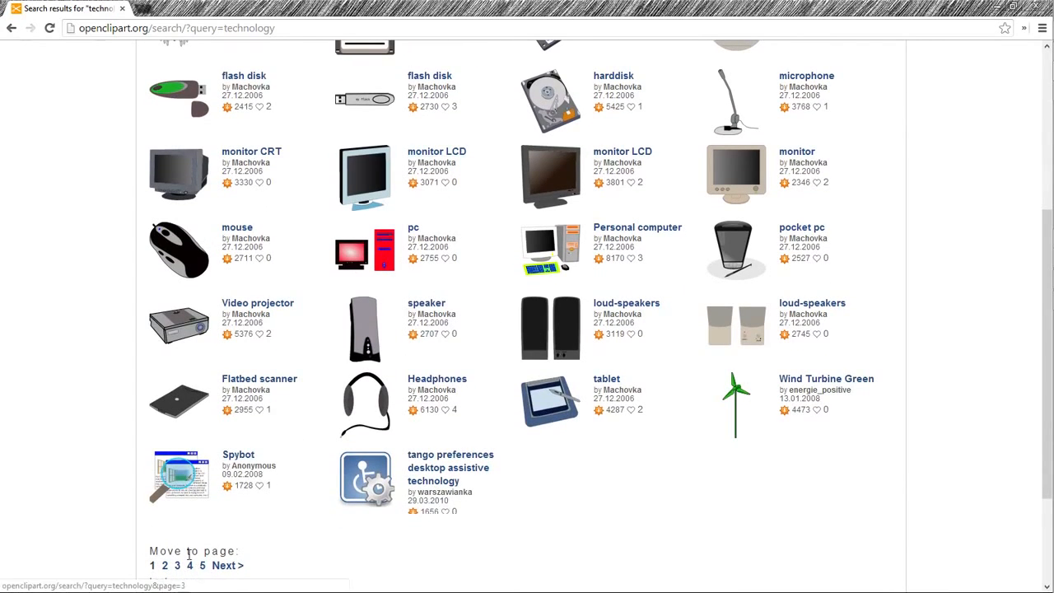
scroll(367, 368, up, 4)
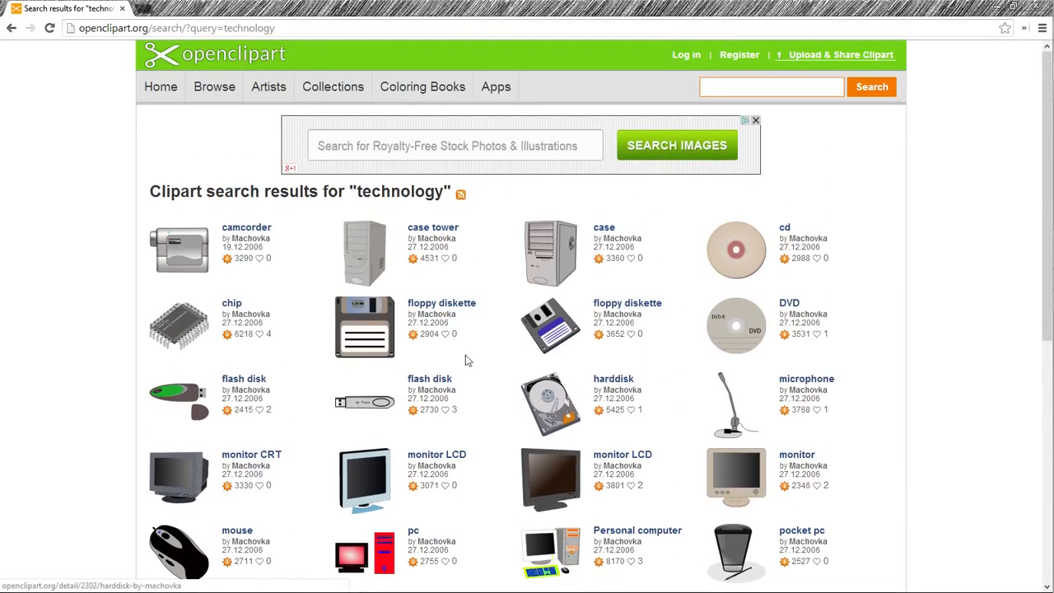
click(456, 302)
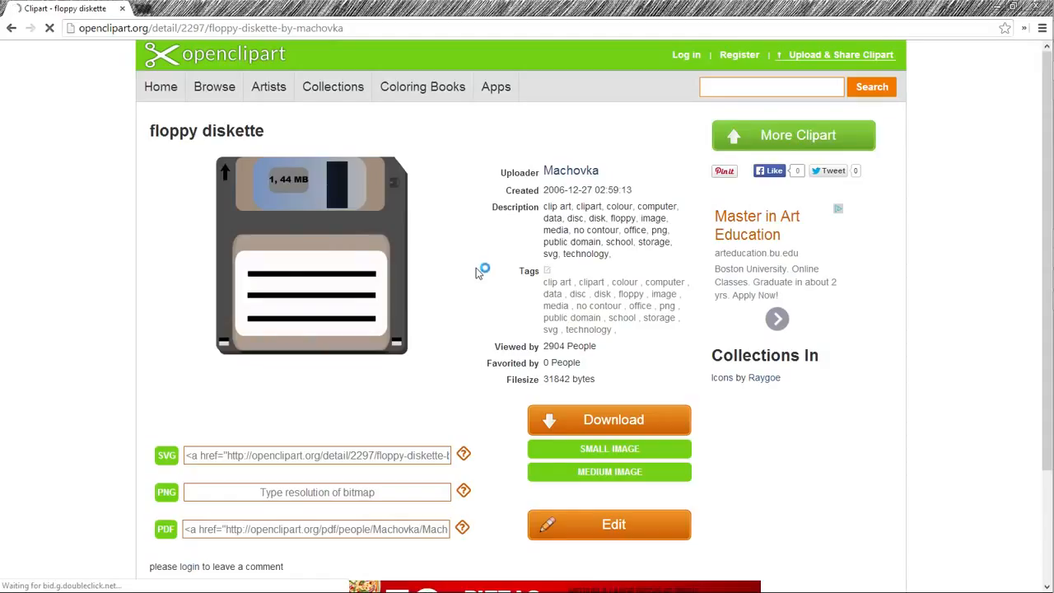
right_click(291, 232)
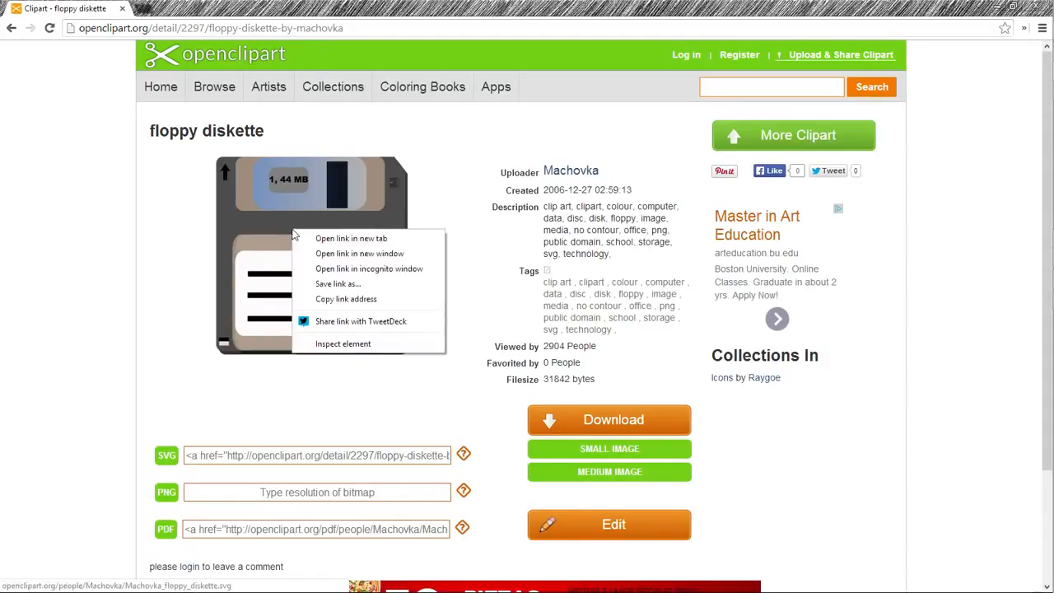
click(337, 285)
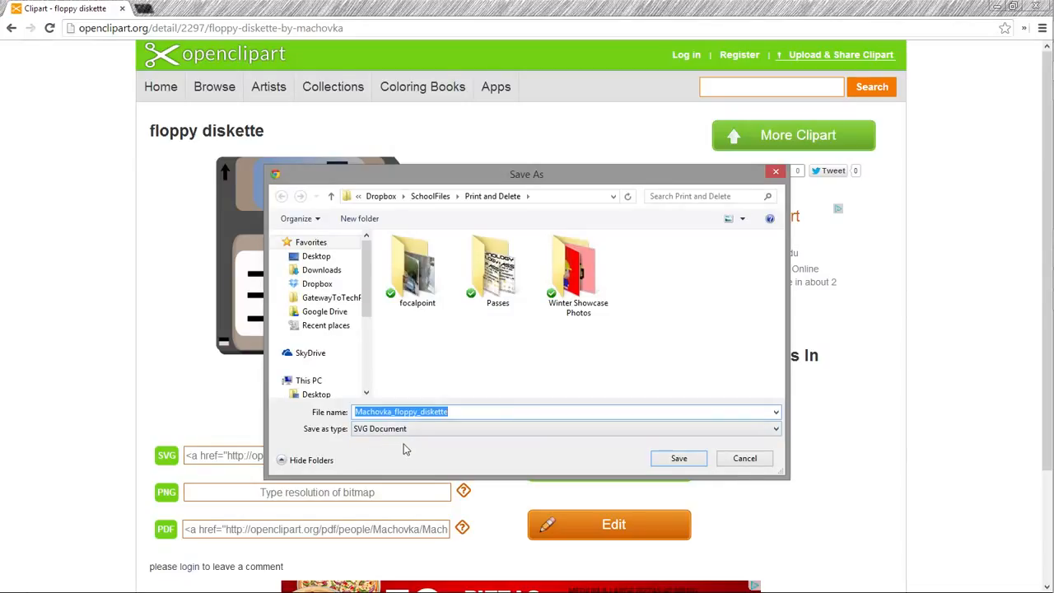
click(744, 458)
Render the floppy diskette clipart as a PNG at a resolution of 200 and return to its detail page
scroll(736, 489, down, 1)
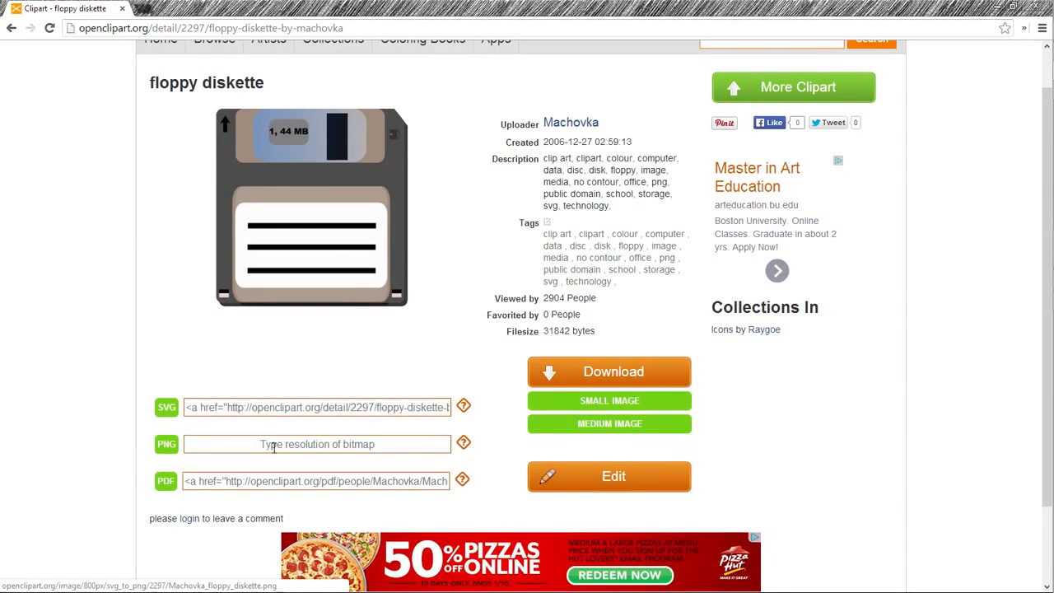
click(335, 446)
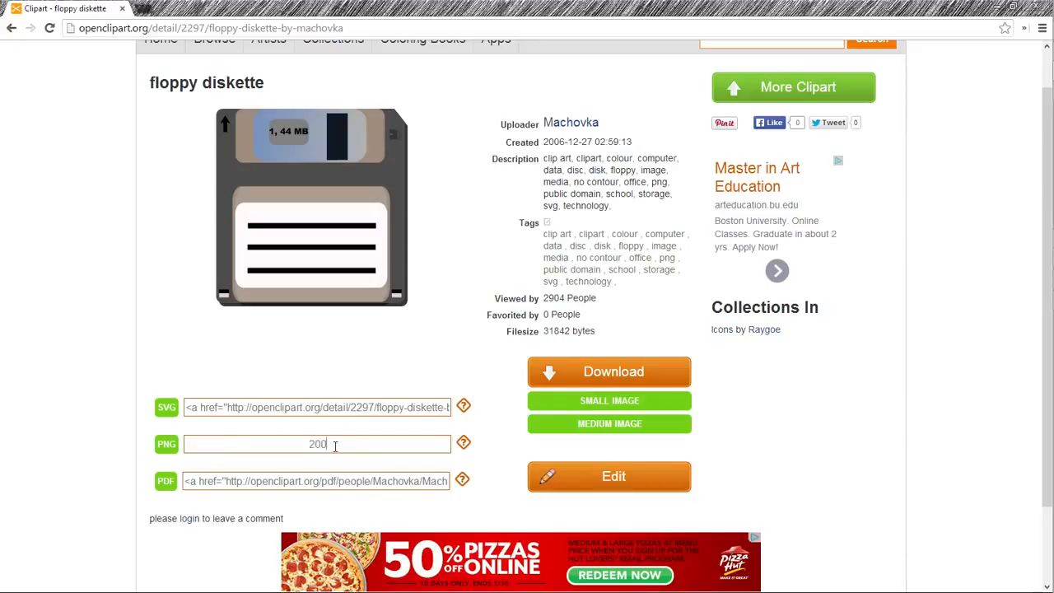
click(169, 447)
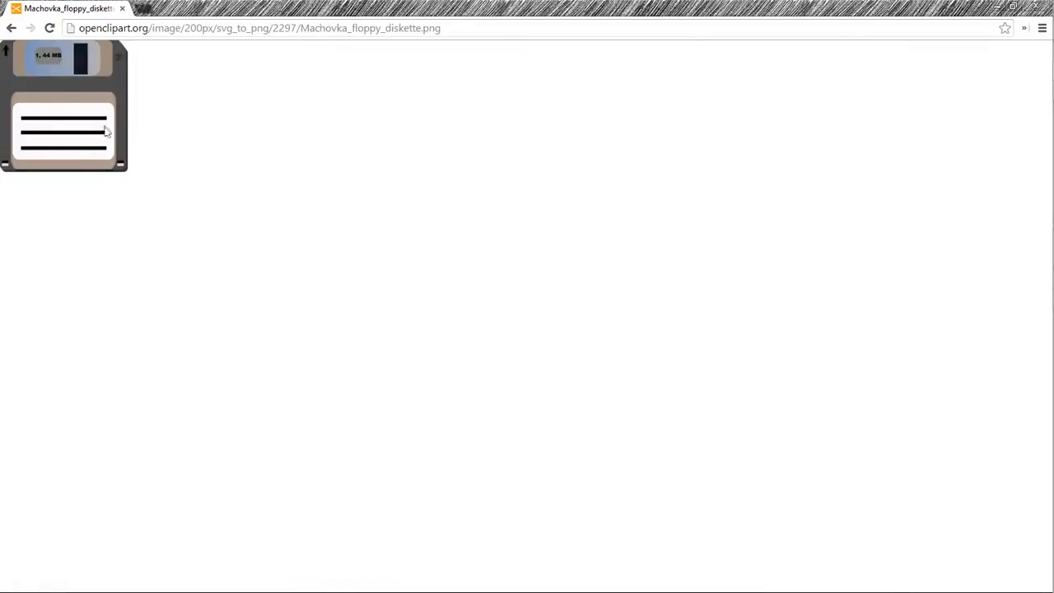
click(11, 28)
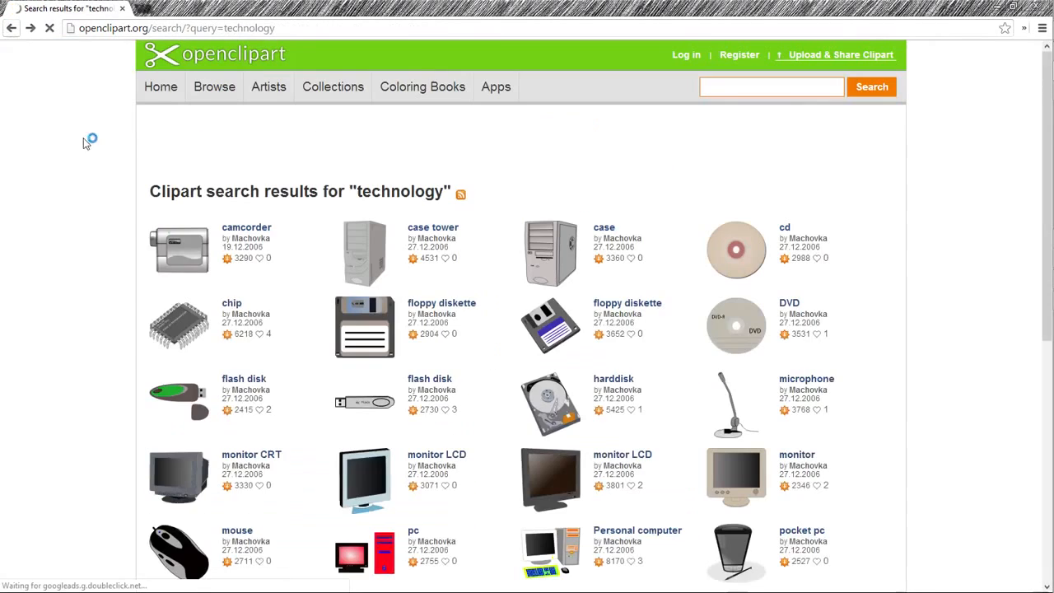
click(30, 28)
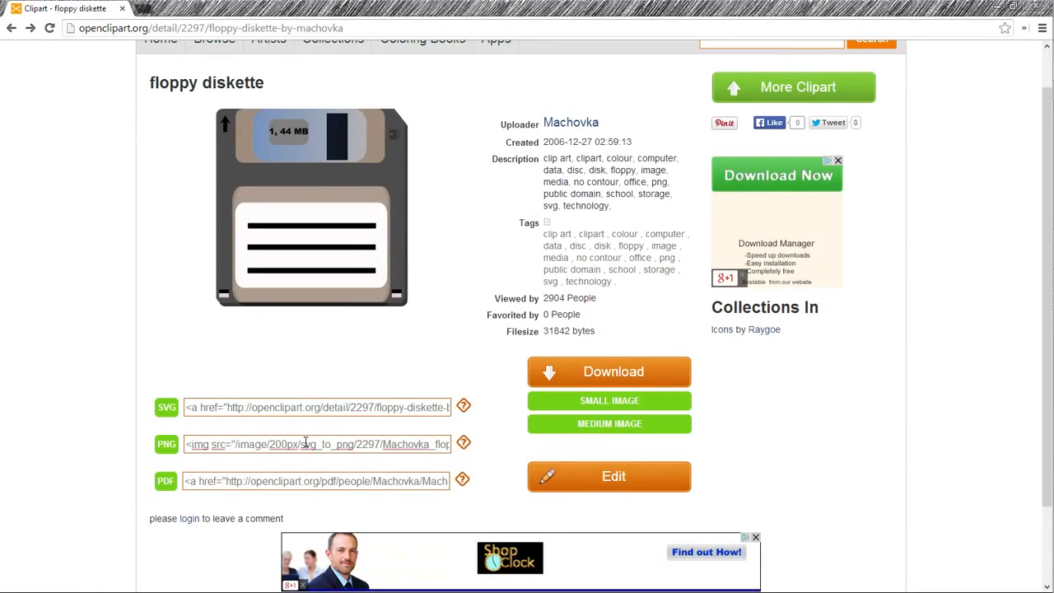
Render the floppy diskette as a PNG at a resolution of 500 and save the image to the Print and Delete folder
click(305, 444)
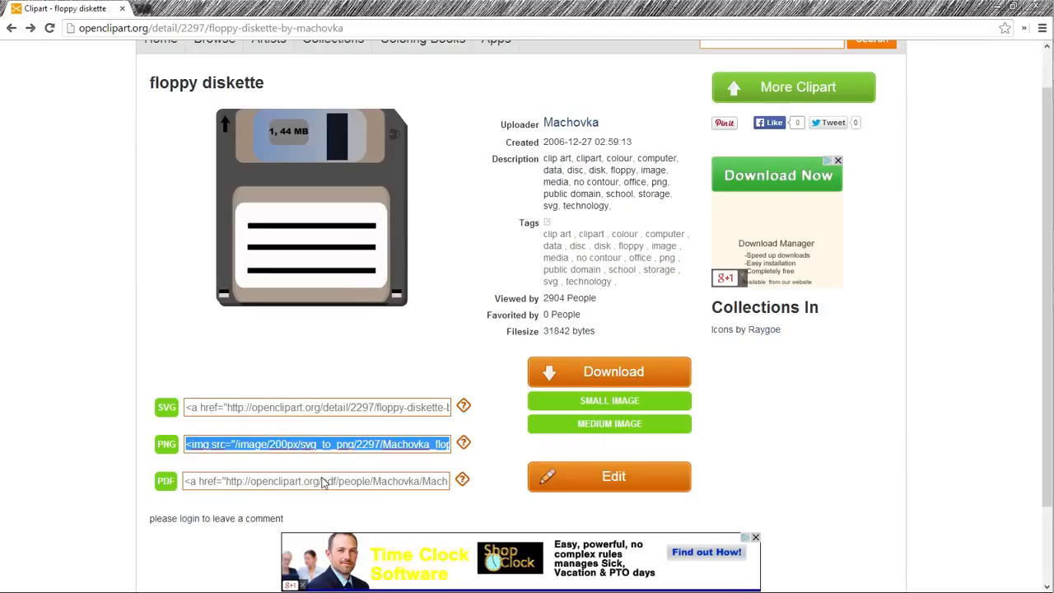
text(500)
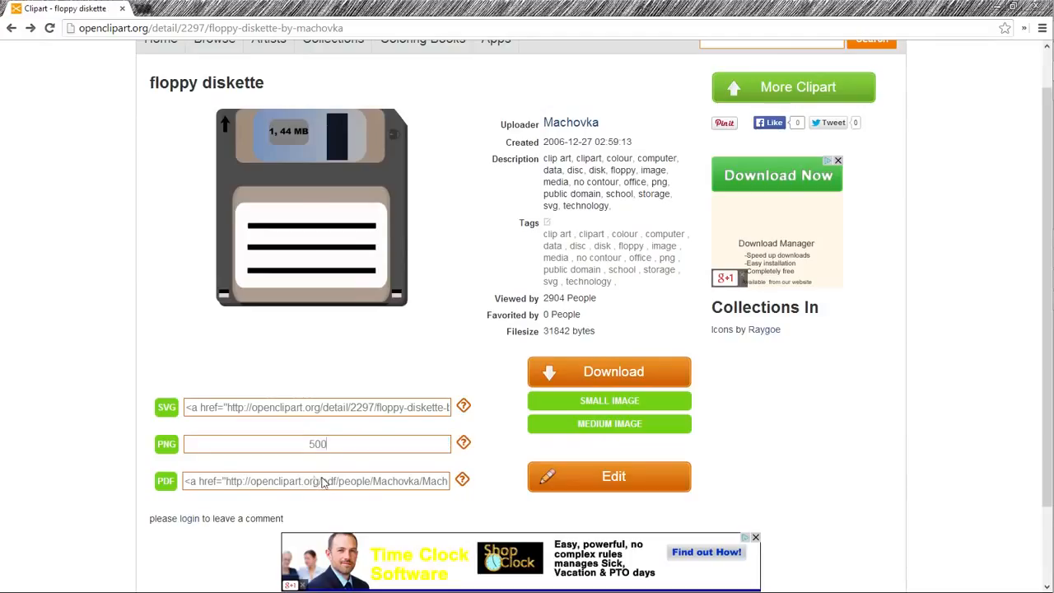
click(163, 449)
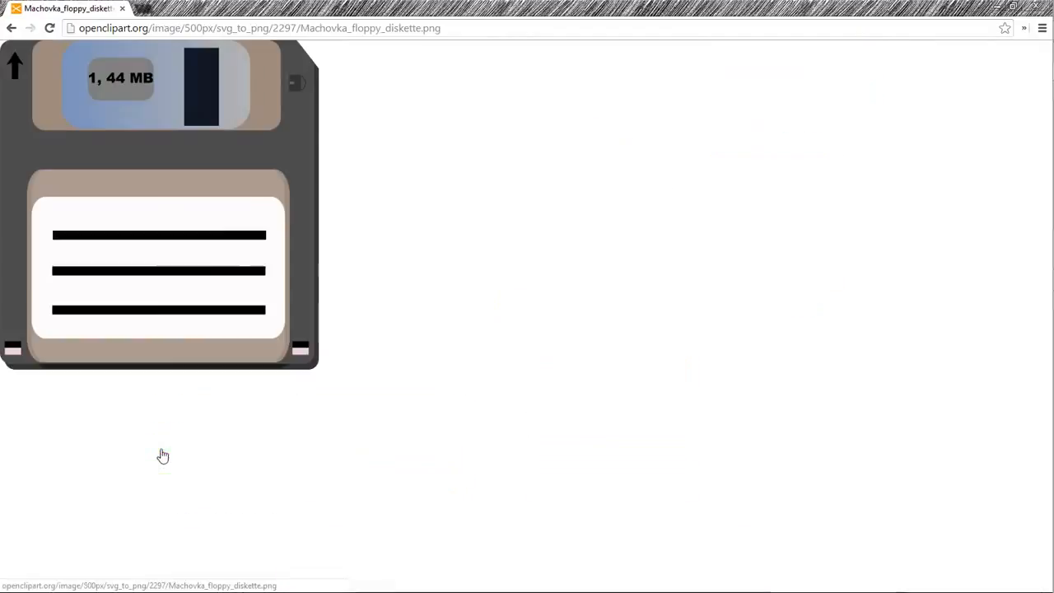
right_click(163, 163)
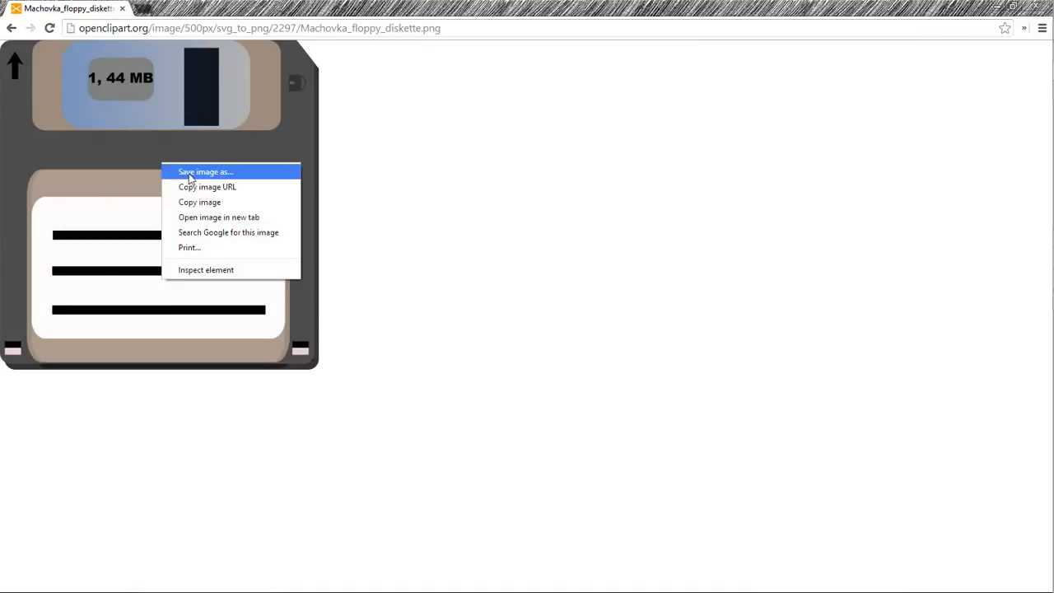
click(189, 173)
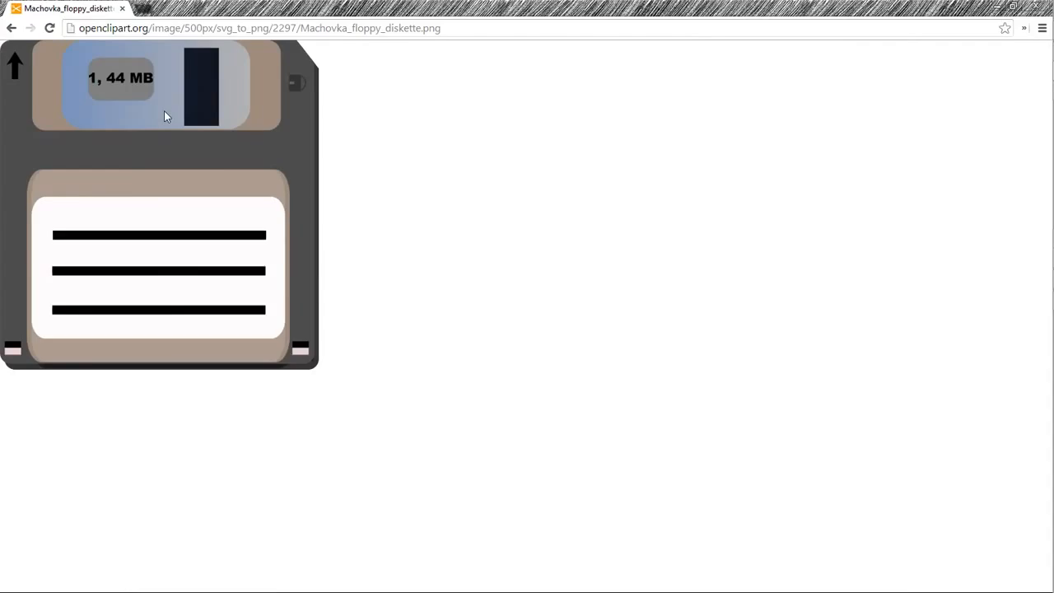
Switch to the File Explorer window of the Print and Delete folder and shift the window slightly to one side
key(alt+Tab)
key(alt+Tab)
key(alt+Tab)
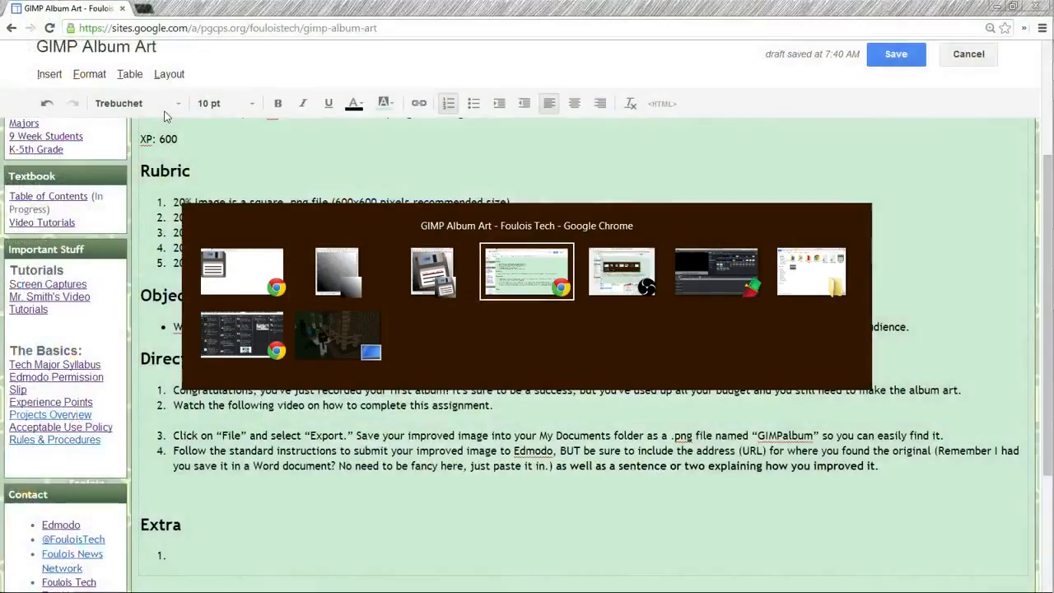
key(alt+Tab)
key(alt+Tab)
key(alt+Tab)
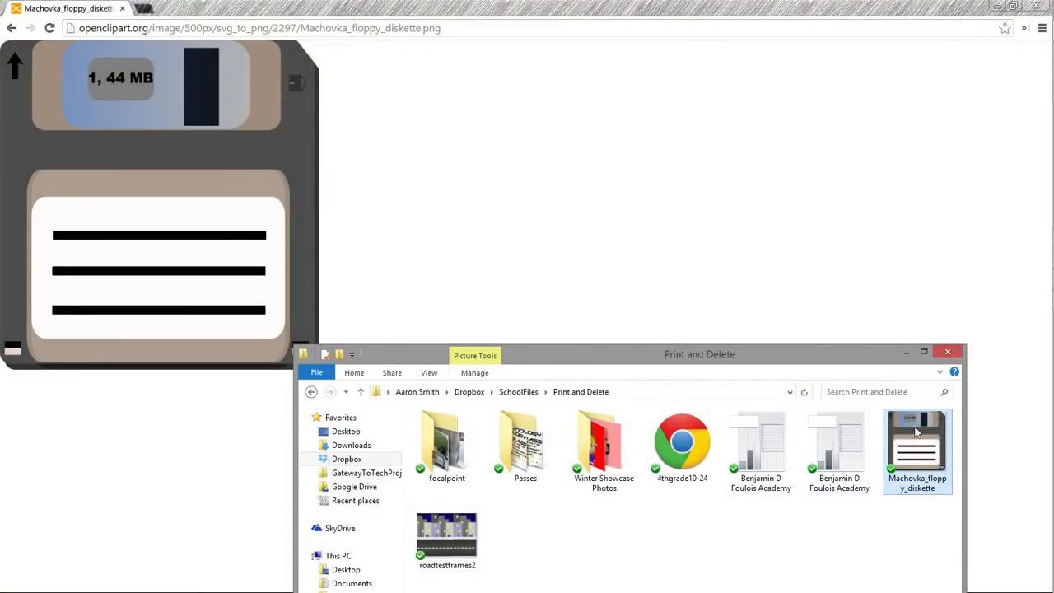
drag(835, 357, 878, 354)
Switch to GIMP, add the saved floppy diskette PNG to the album cover as a new layer, and nudge it slightly right and up
key(alt+Tab)
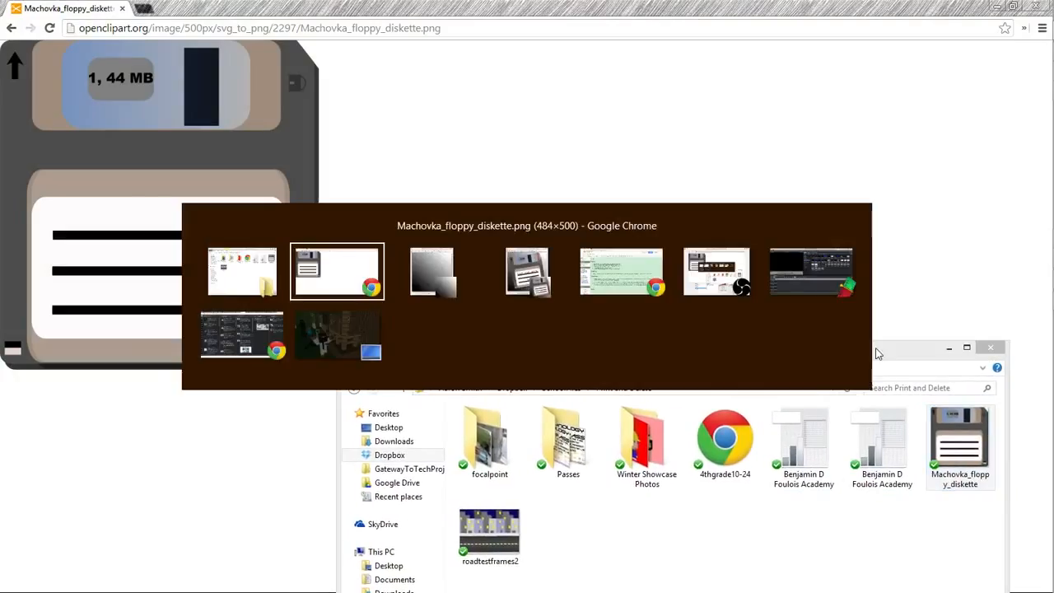
key(alt+Tab)
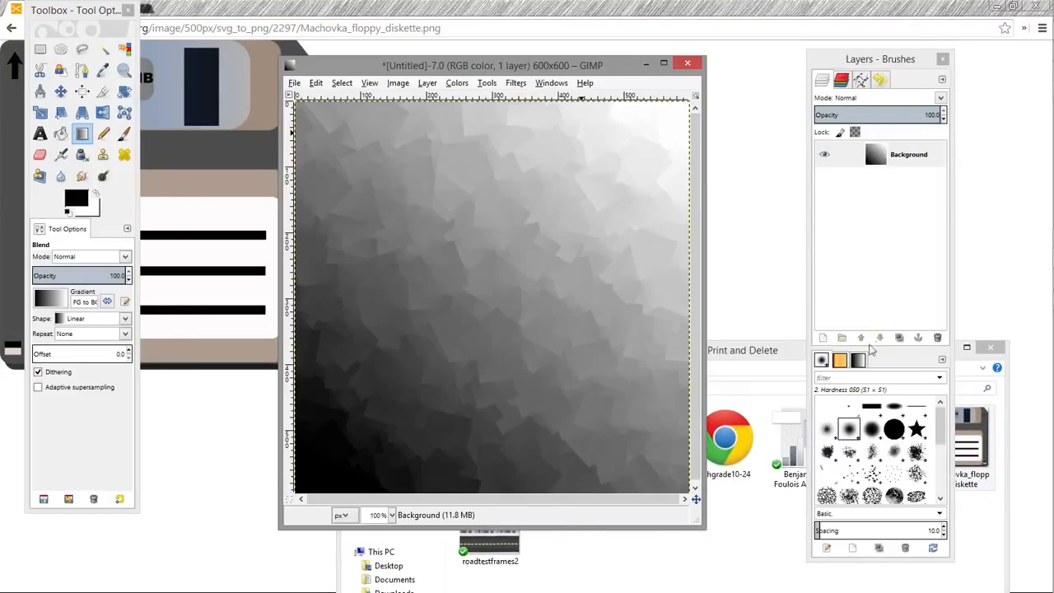
click(757, 354)
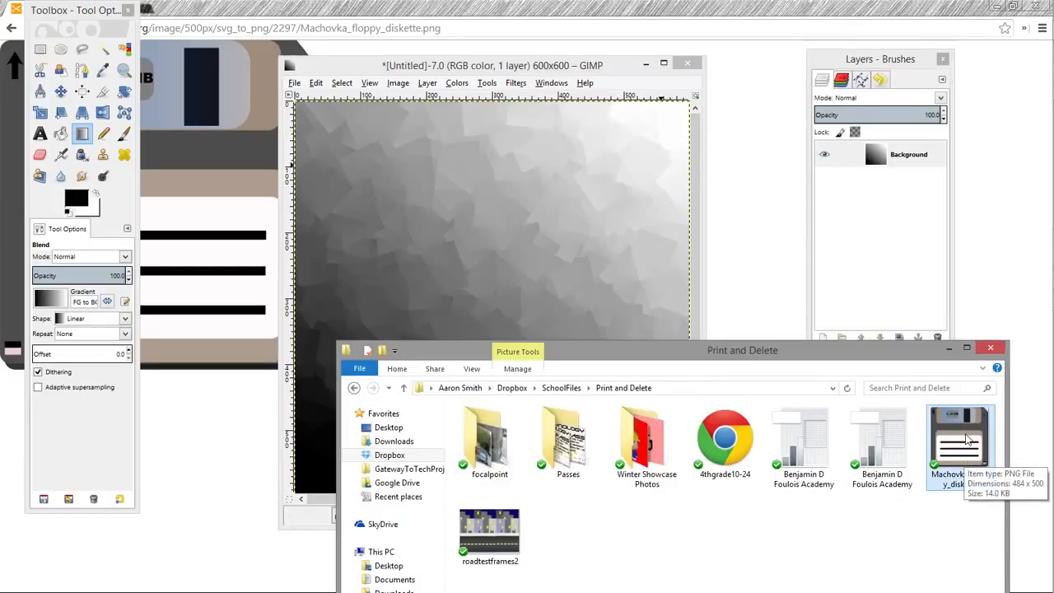
click(972, 416)
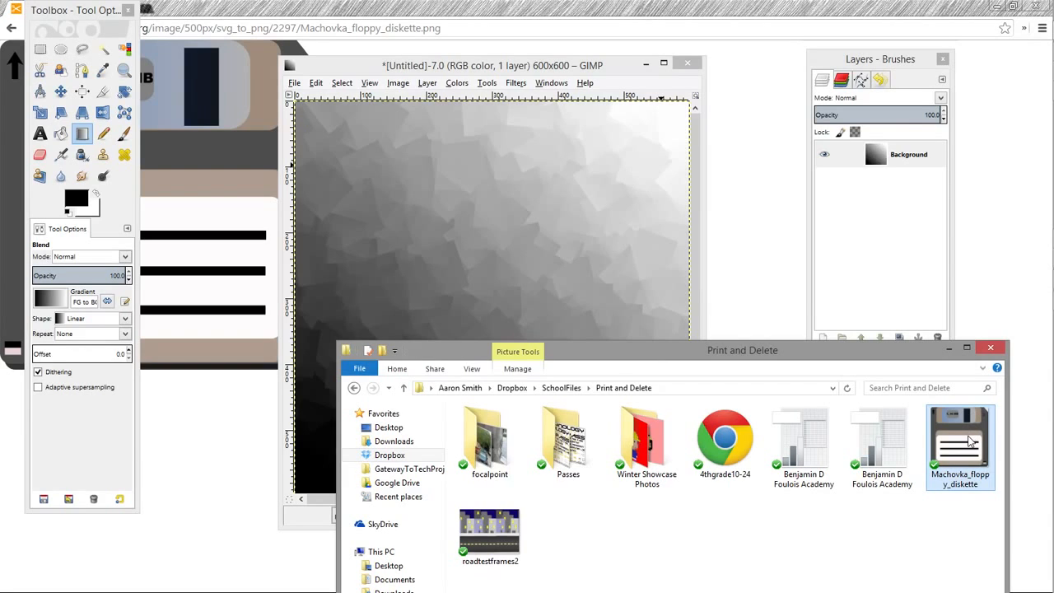
drag(971, 442, 459, 228)
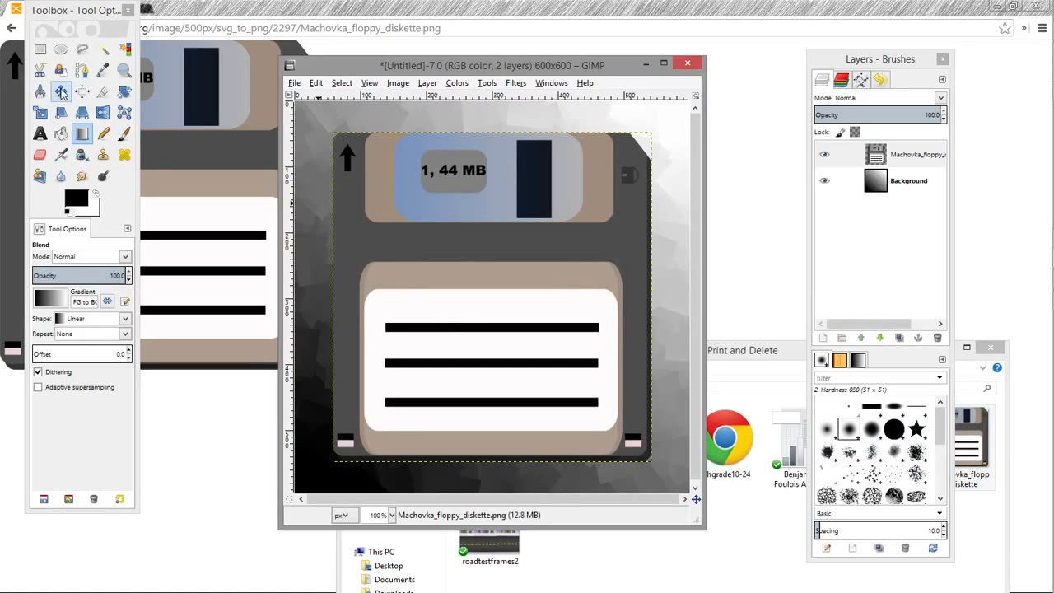
click(60, 92)
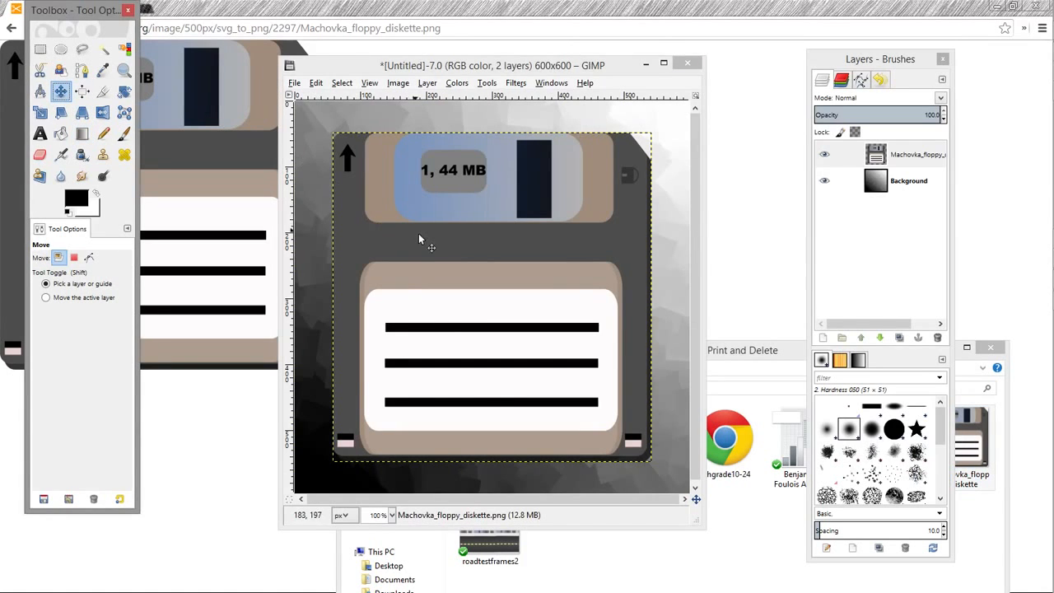
mouse_move(418, 233)
mouse_down()
mouse_move(395, 217)
mouse_move(443, 223)
mouse_move(457, 258)
mouse_move(436, 257)
mouse_move(431, 226)
mouse_move(431, 241)
mouse_move(414, 223)
mouse_move(424, 232)
mouse_up()
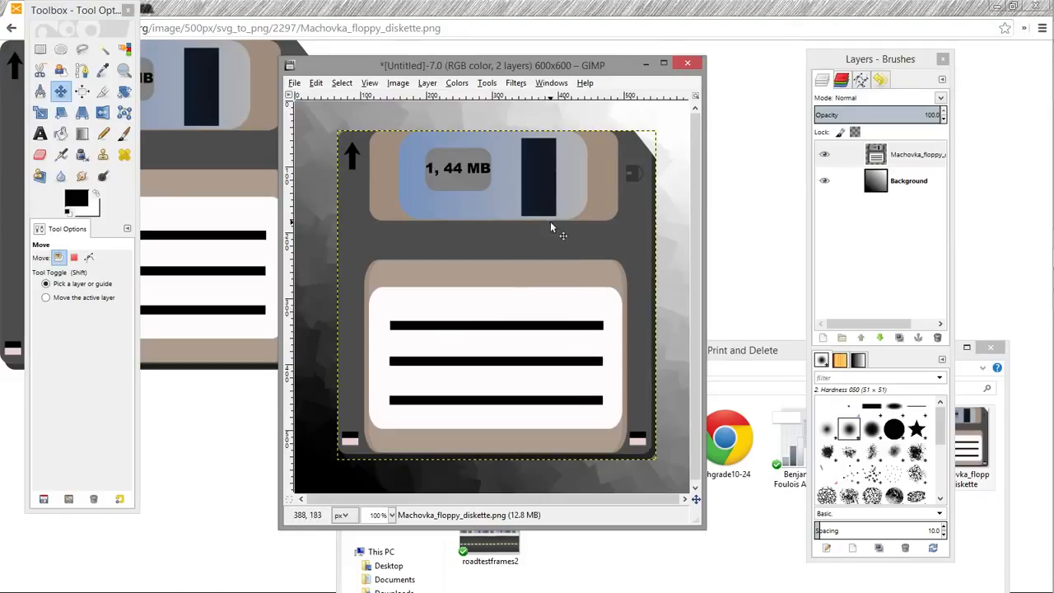
Add a text box about 336 × 60 px over the label's first line reading "Save your Work!" in Architects Daughter, 33 px
click(41, 133)
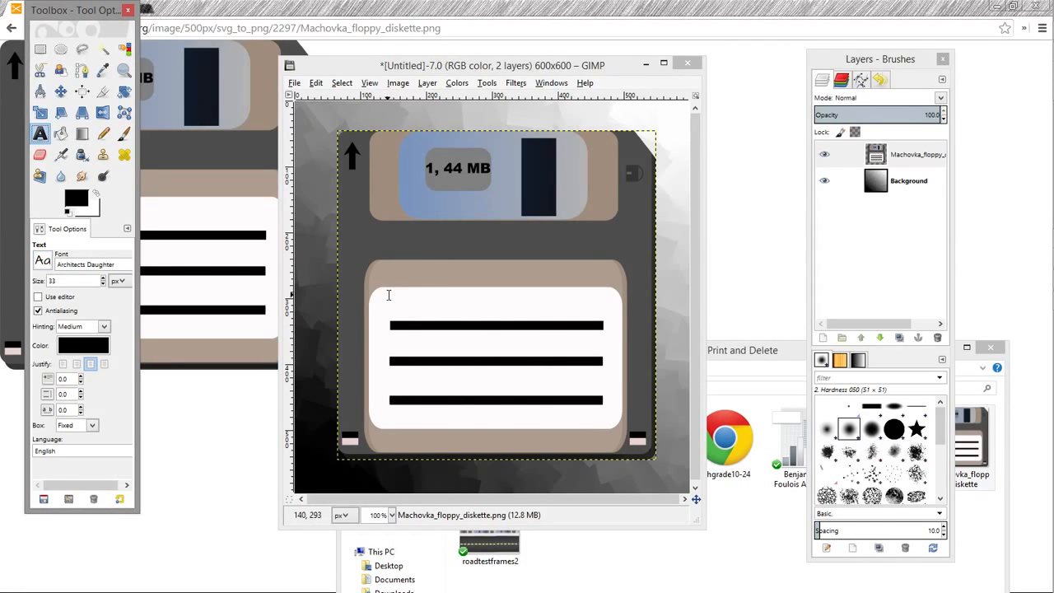
drag(388, 295, 609, 333)
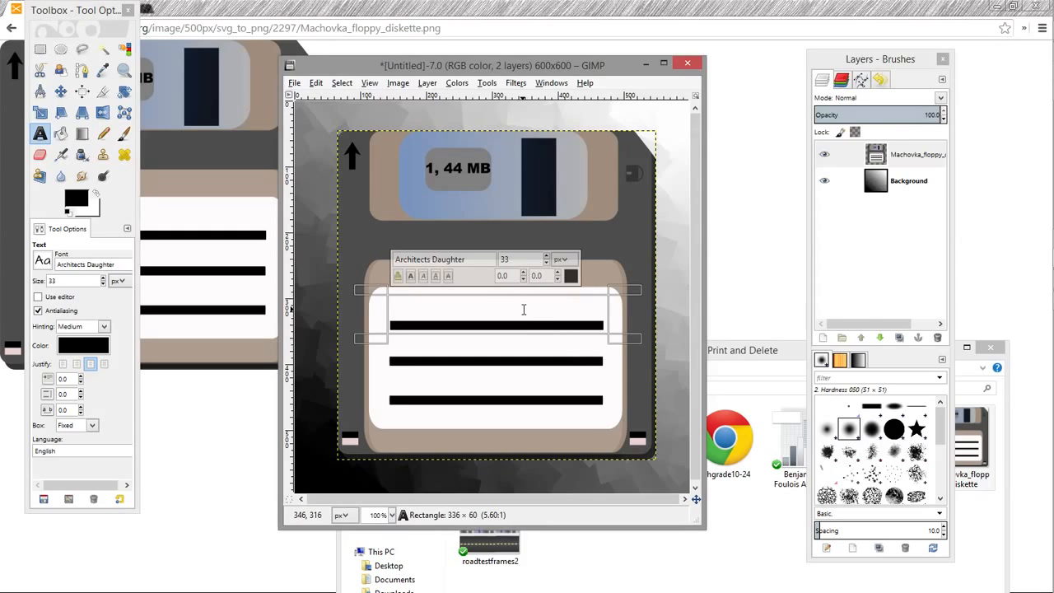
text(Save y)
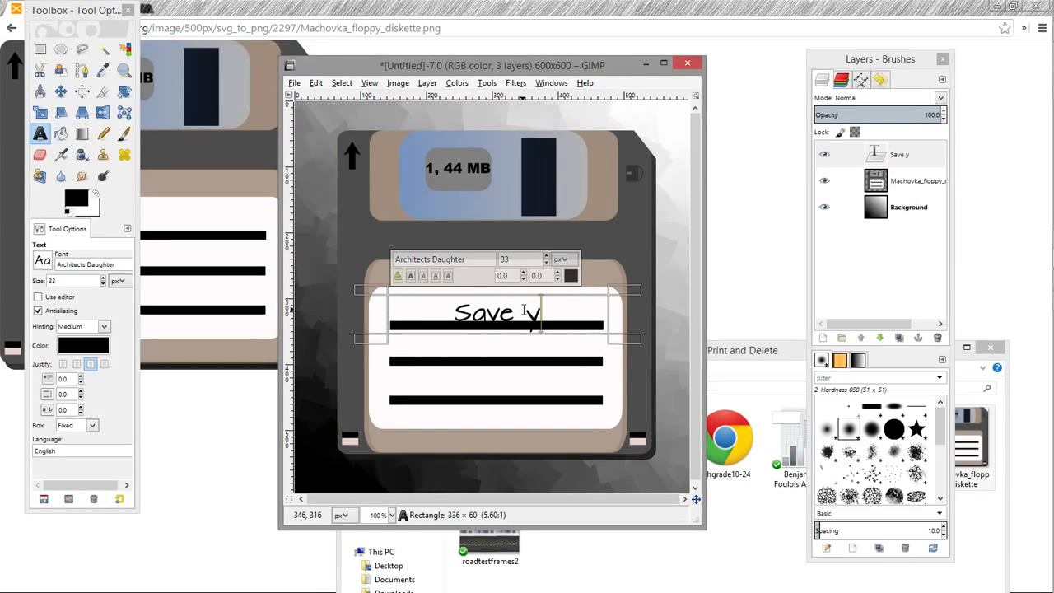
key(BackSpace)
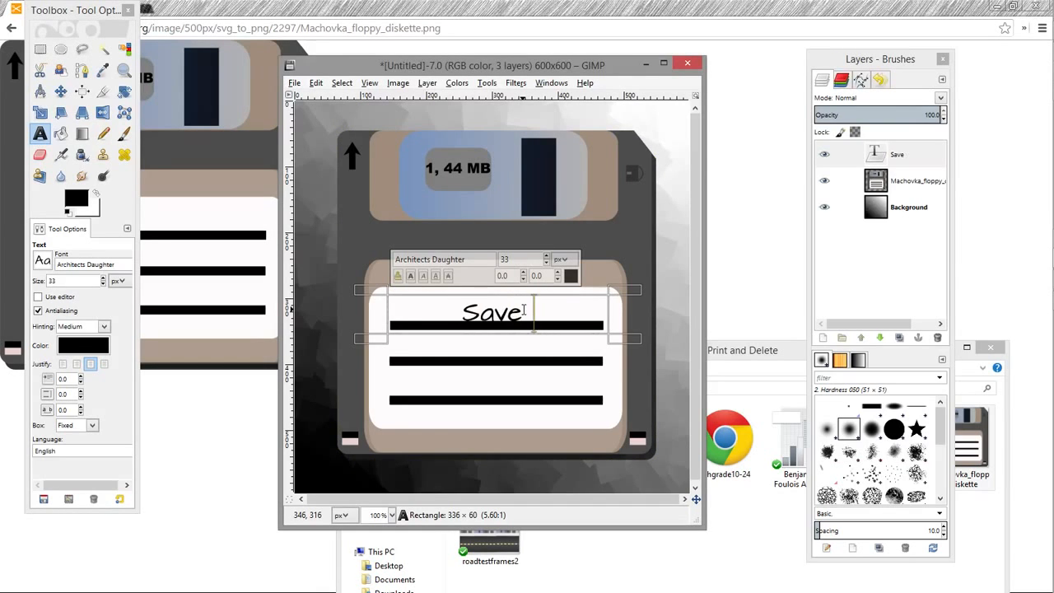
text(your Work)
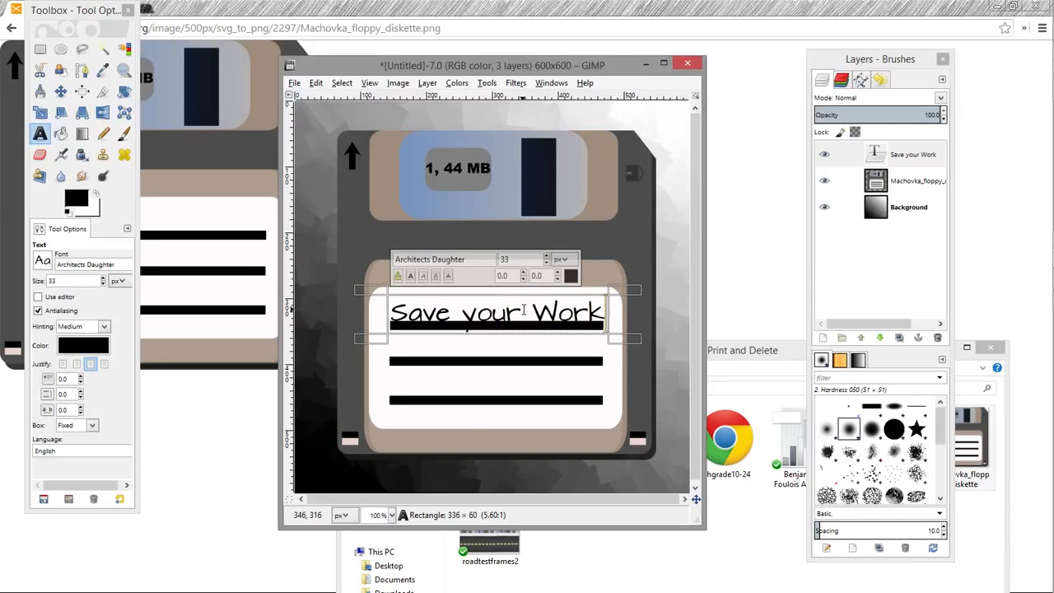
text(!)
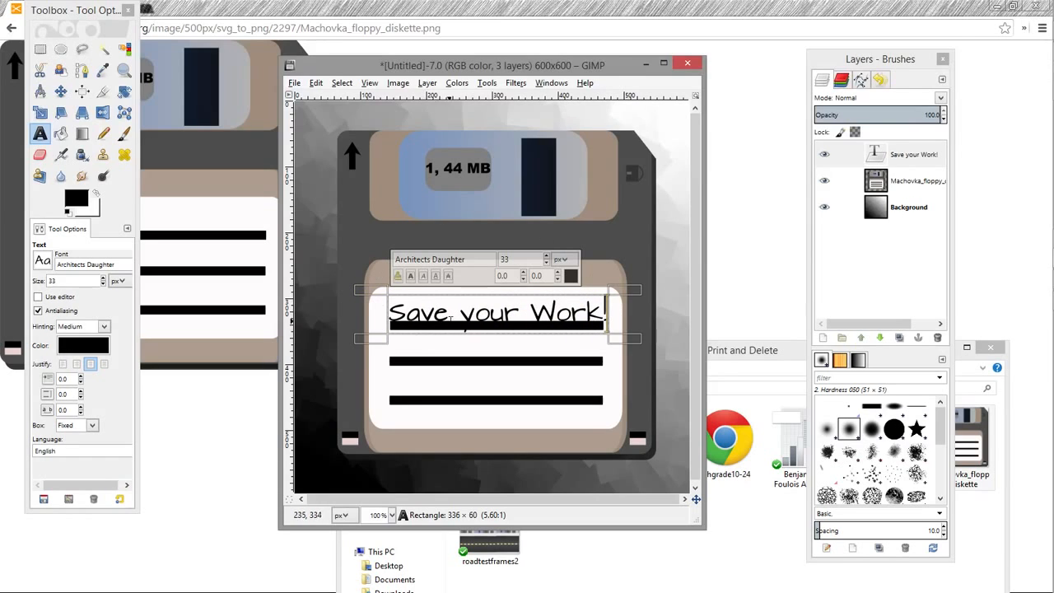
Set the "Save your Work!" text color to red (ff0000) and capitalize the word "Your"
click(74, 349)
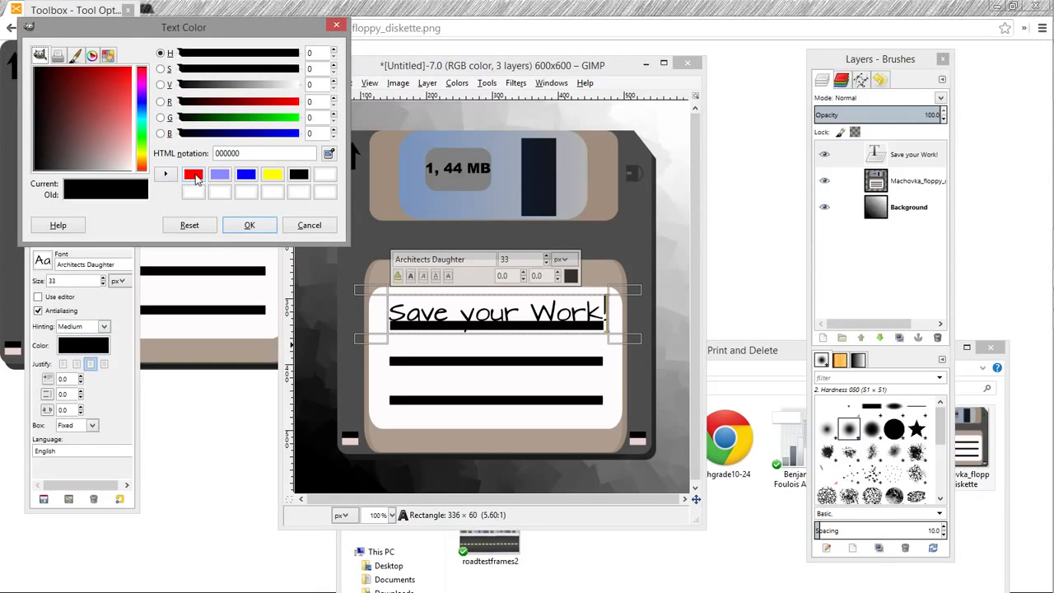
drag(66, 106, 134, 138)
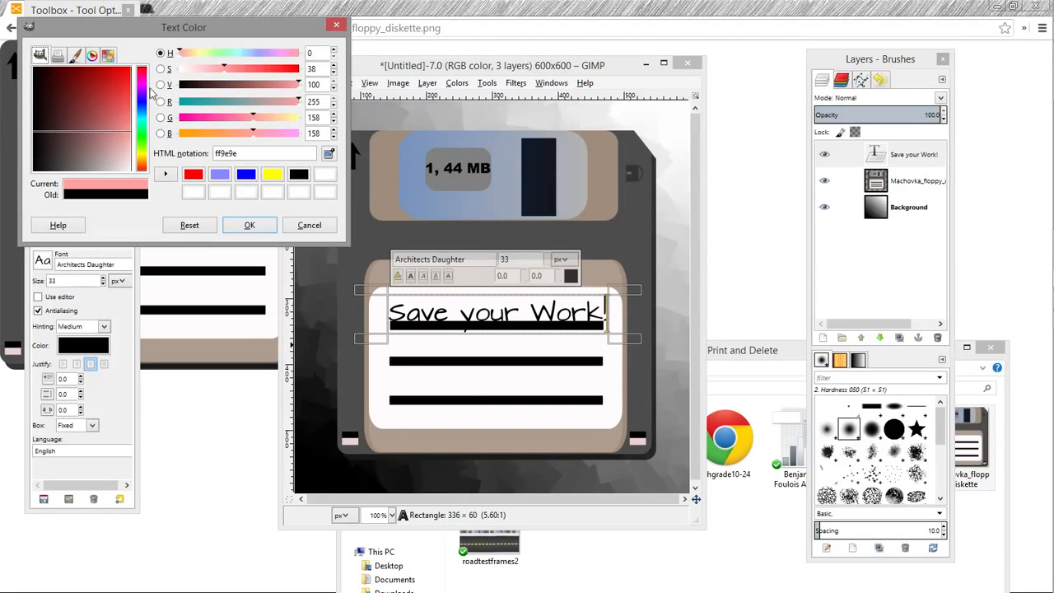
drag(142, 94, 141, 83)
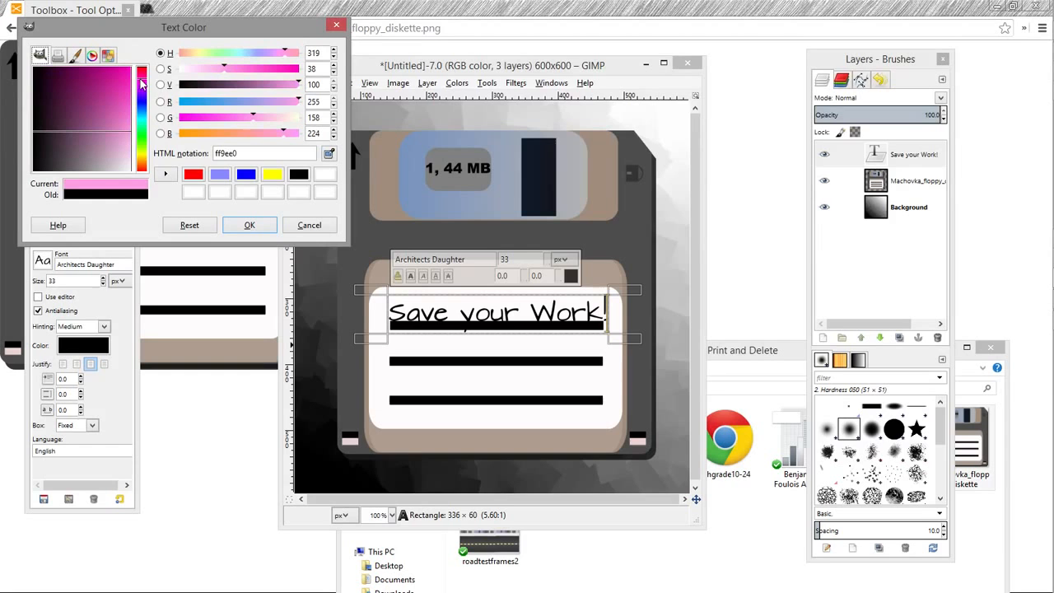
click(193, 174)
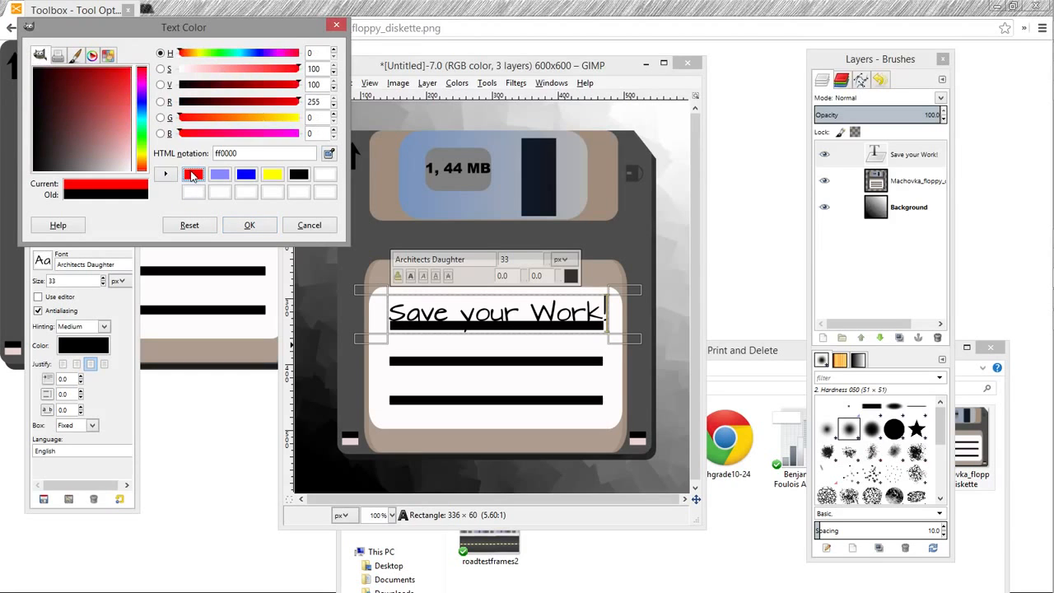
click(243, 230)
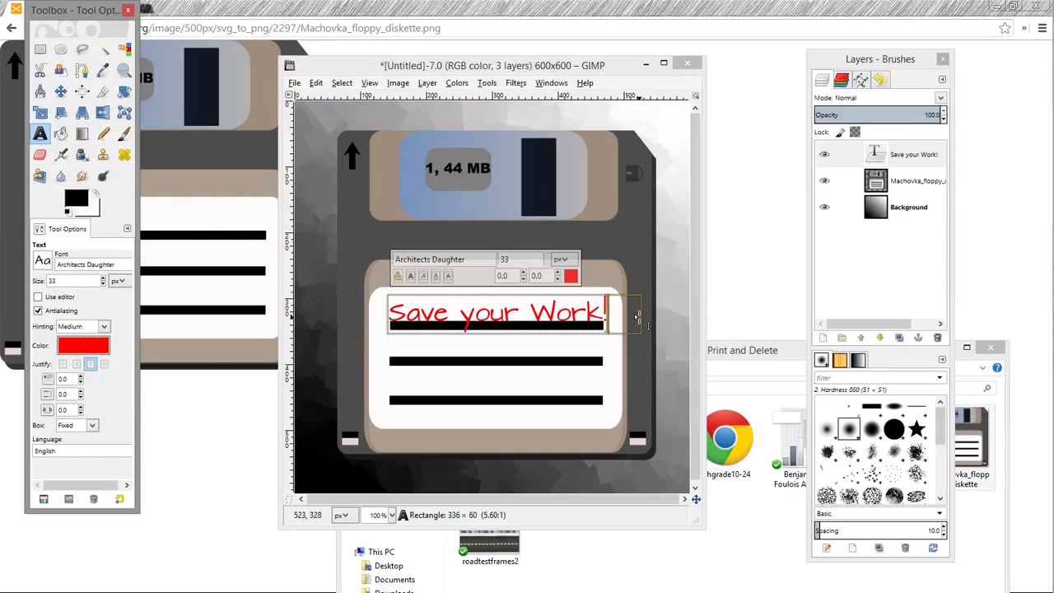
drag(475, 317, 466, 318)
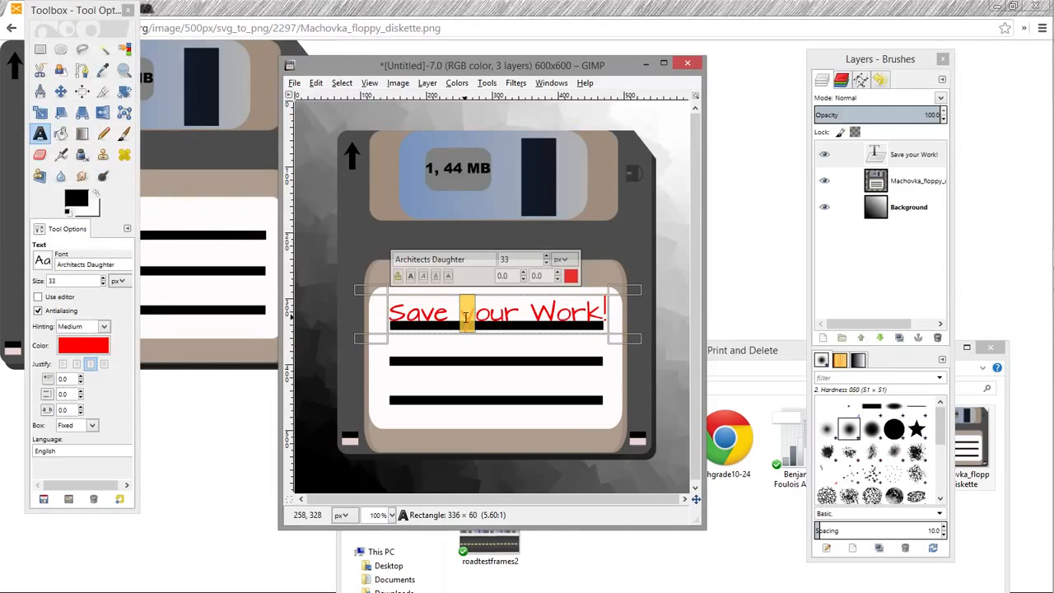
text(Y)
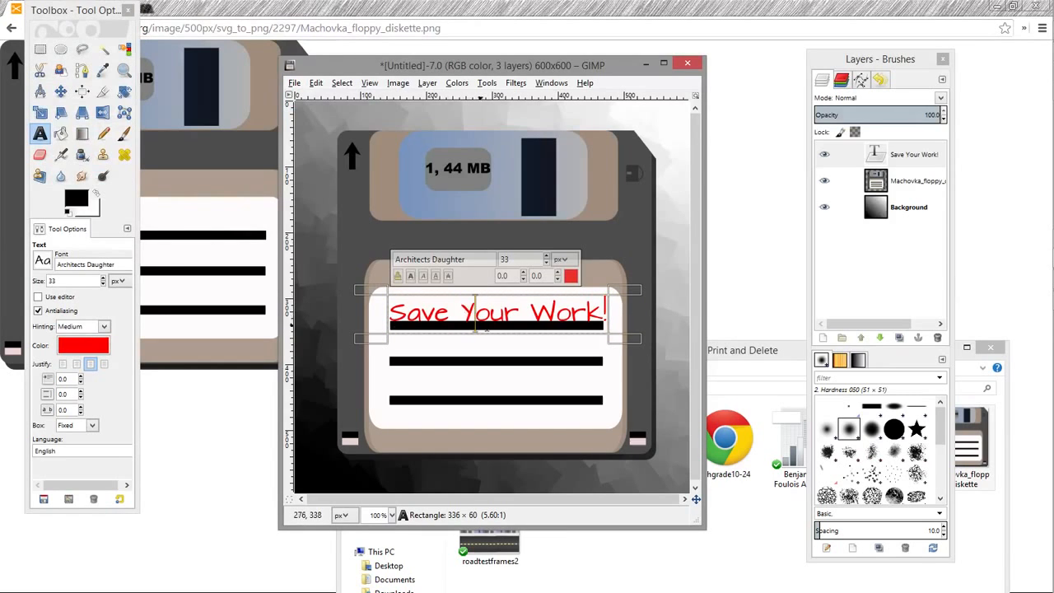
Add a second text box about 237 × 54 px above the label's lowest line, reading "theartguy"
click(449, 370)
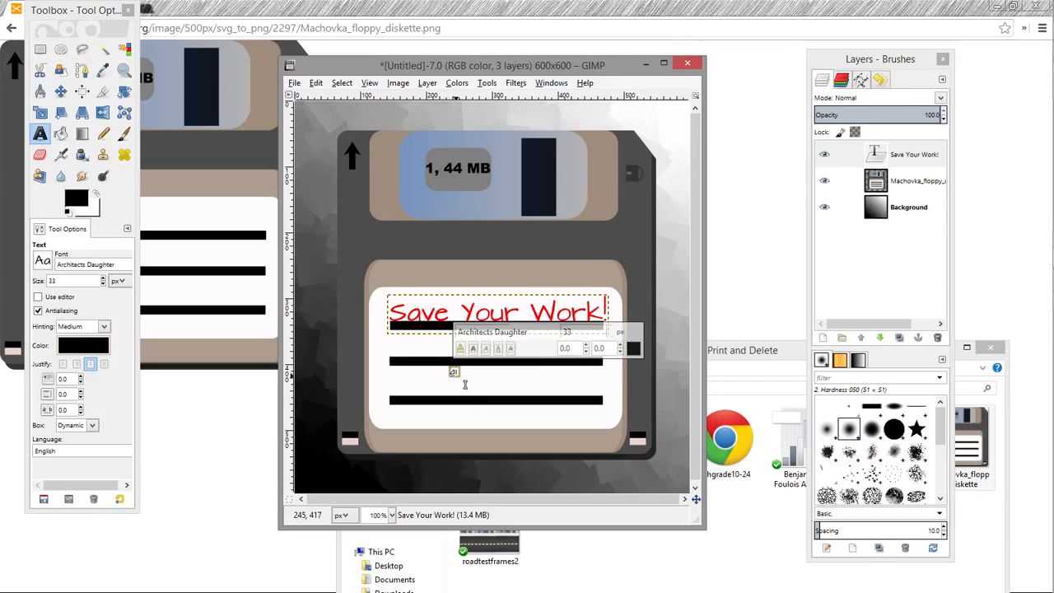
drag(465, 385, 623, 418)
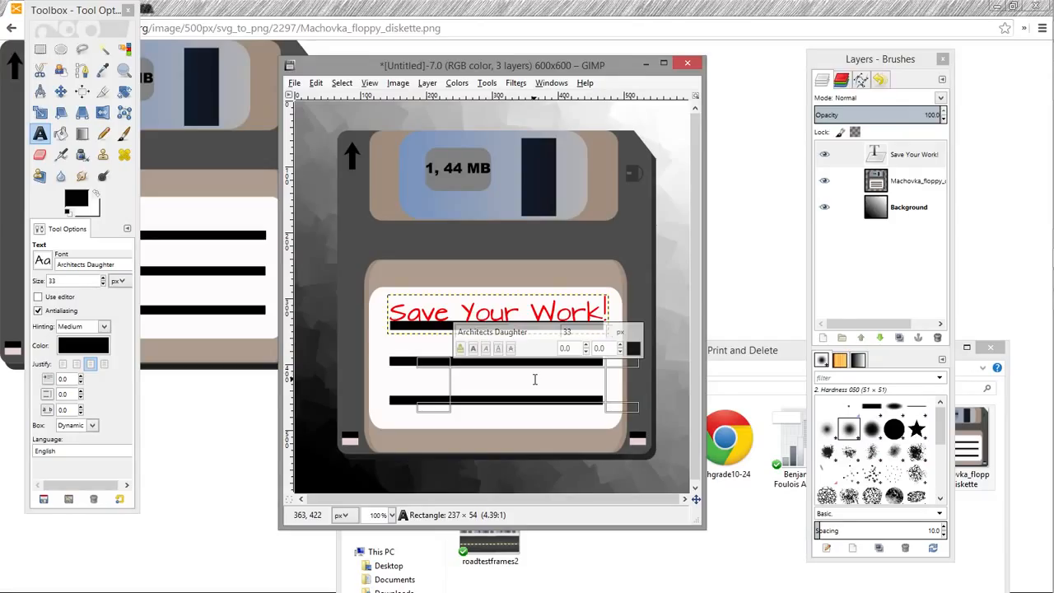
text(theartguy)
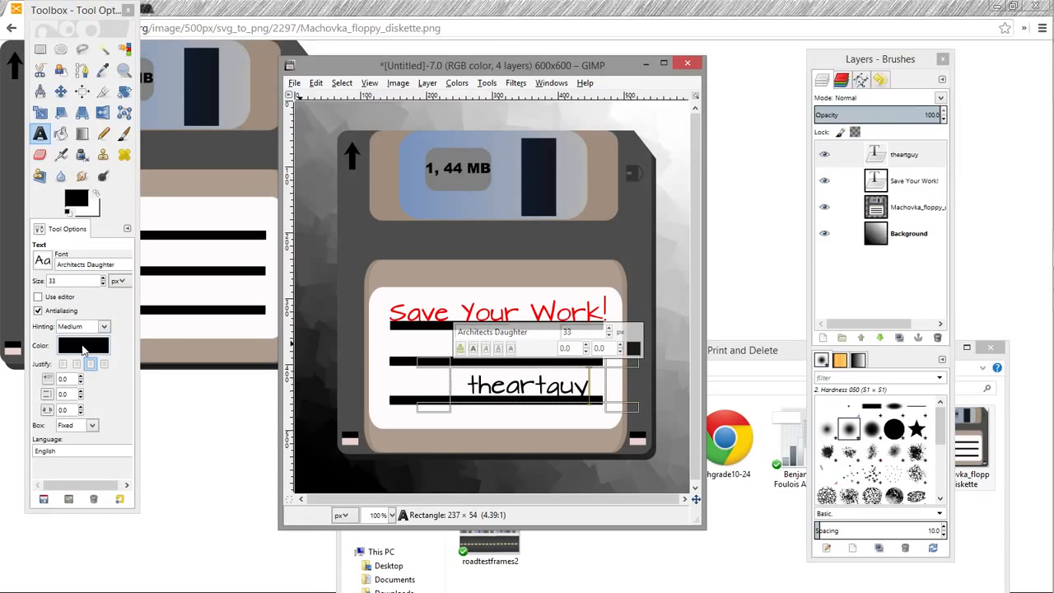
Set the "theartguy" text color to red (ff0000) and enlarge its text box to about 239 × 73 px
click(83, 349)
click(191, 175)
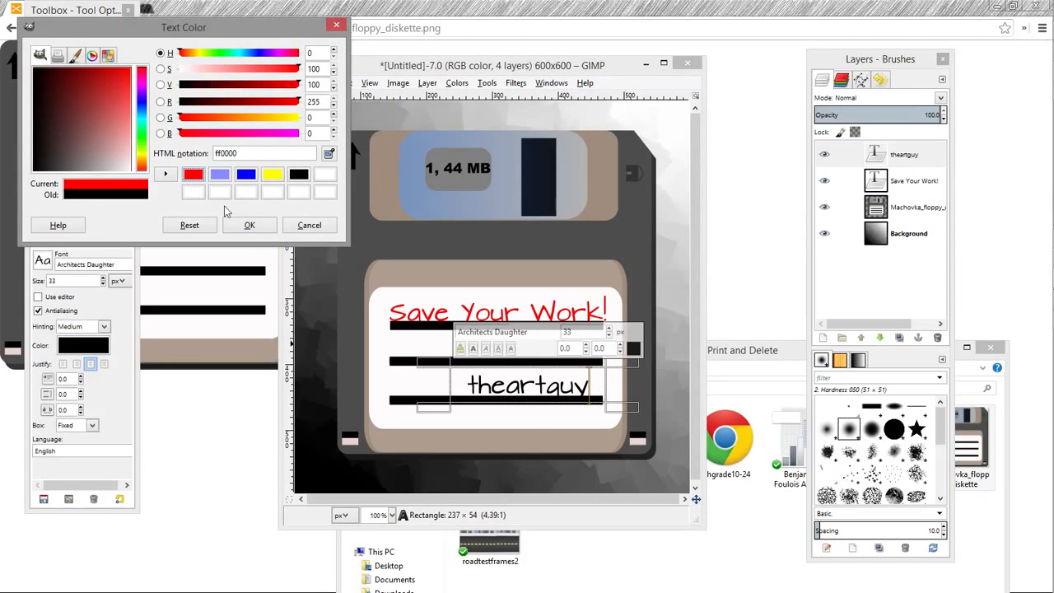
click(250, 227)
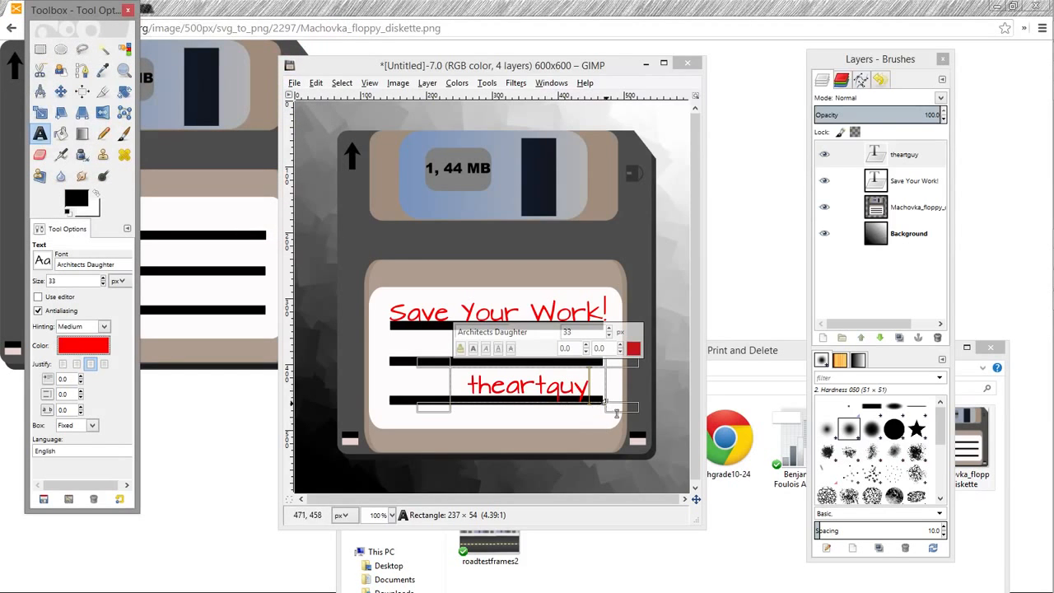
drag(628, 416, 629, 430)
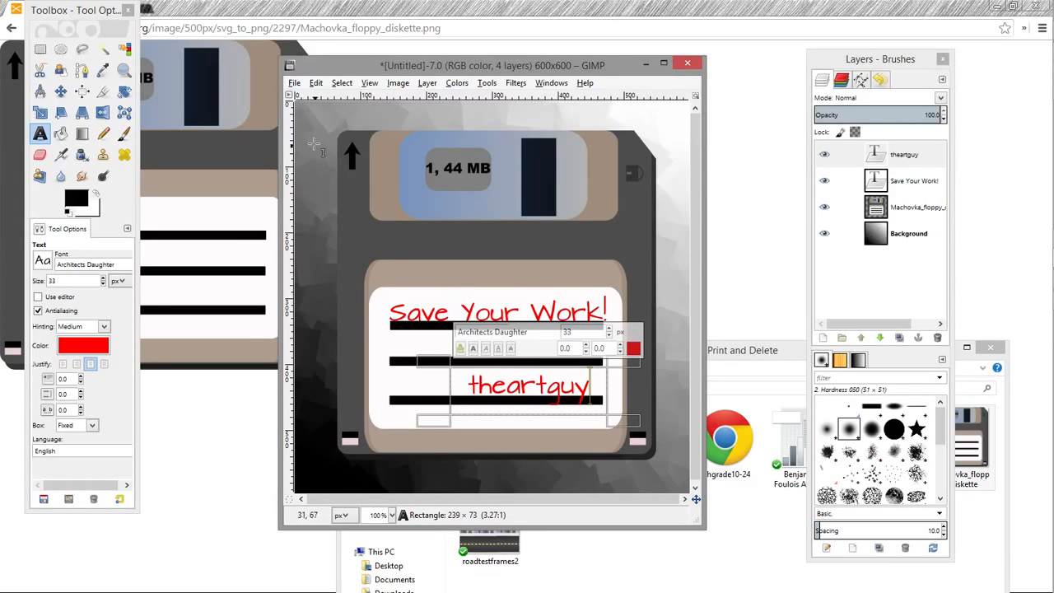
Bring the Layers dock next to the image and select the diskette and text layers in turn to examine what each contains
click(60, 91)
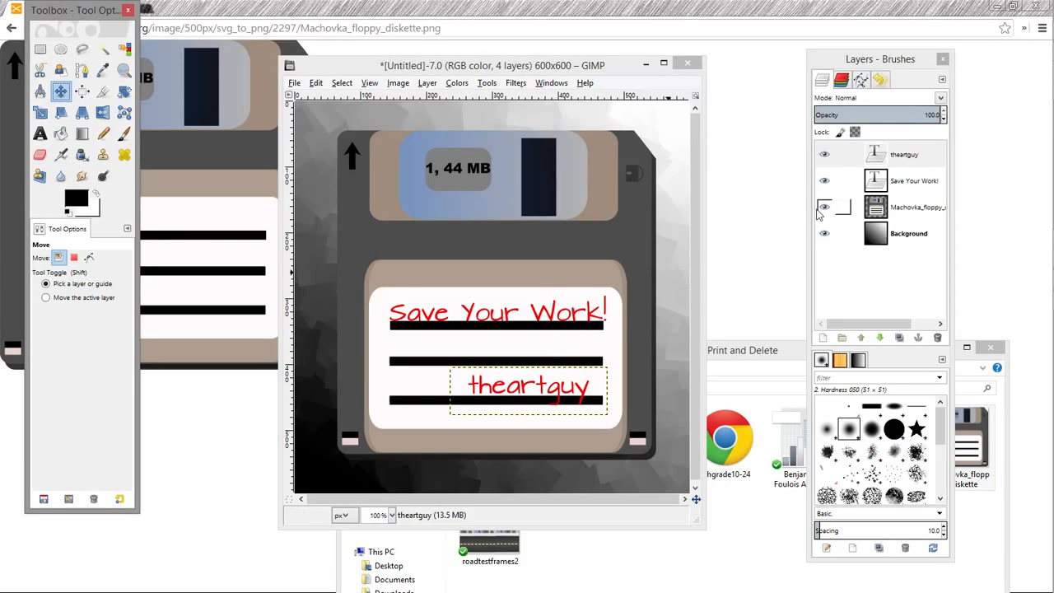
drag(884, 68, 789, 72)
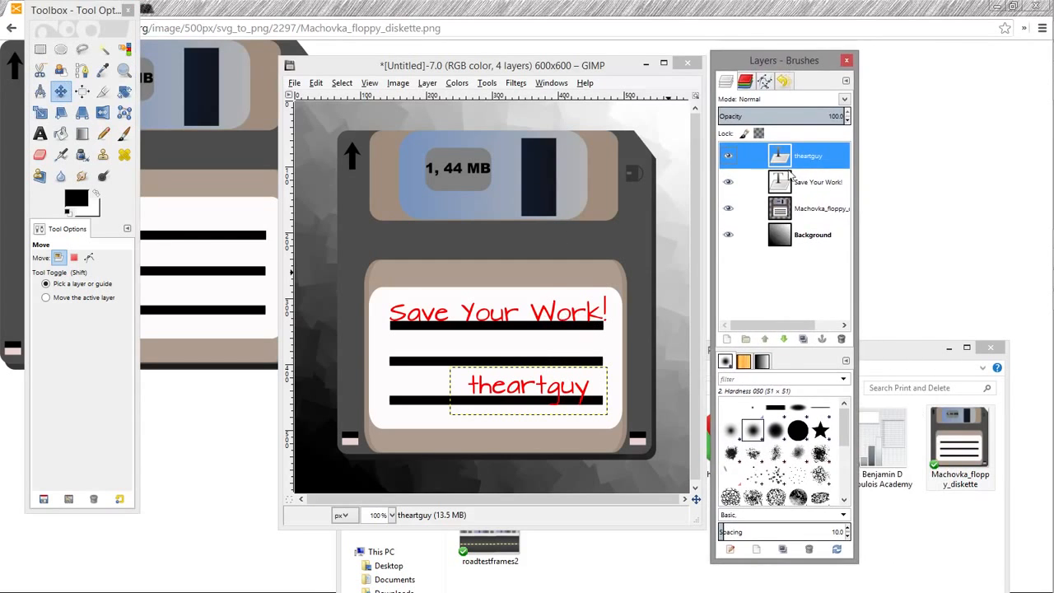
click(747, 235)
click(788, 213)
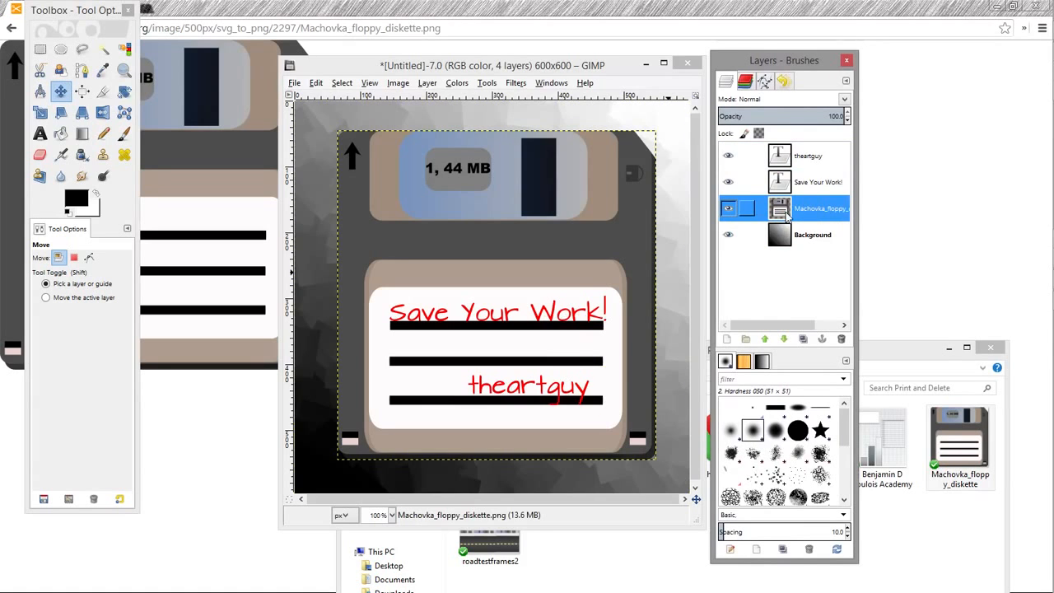
click(787, 184)
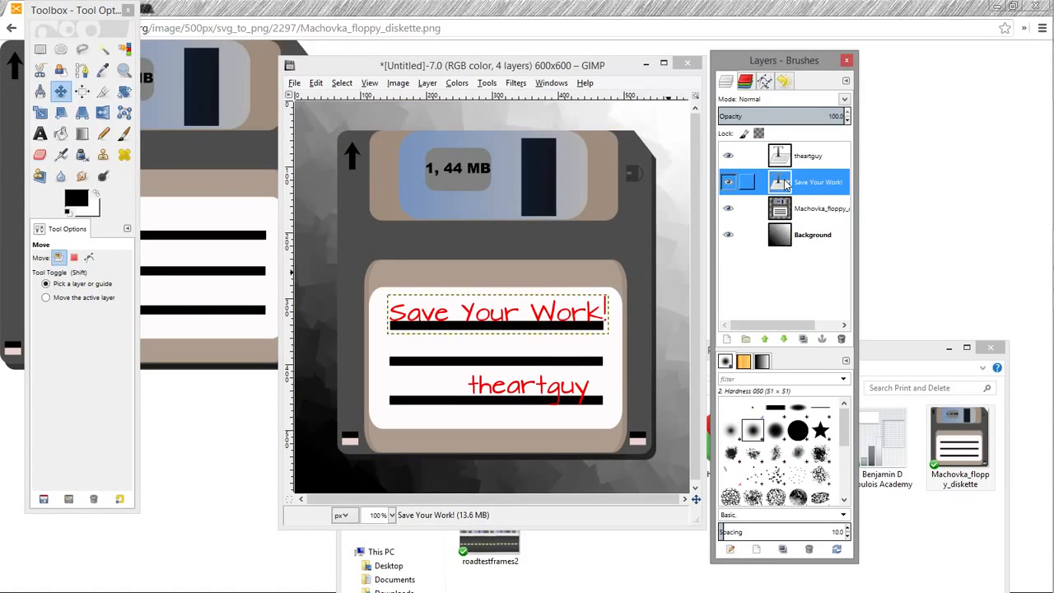
click(786, 164)
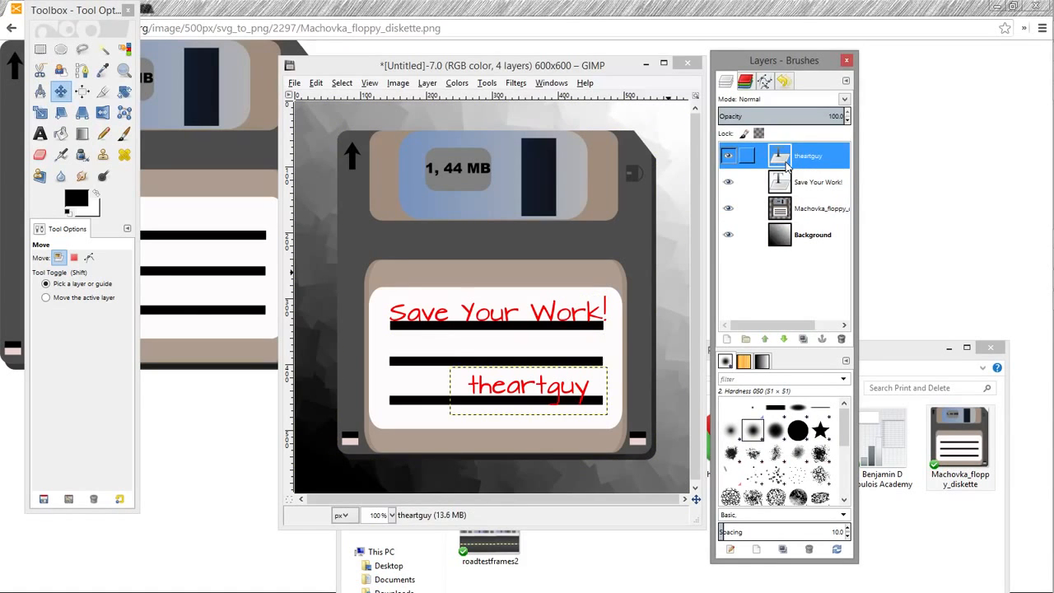
click(783, 210)
click(780, 182)
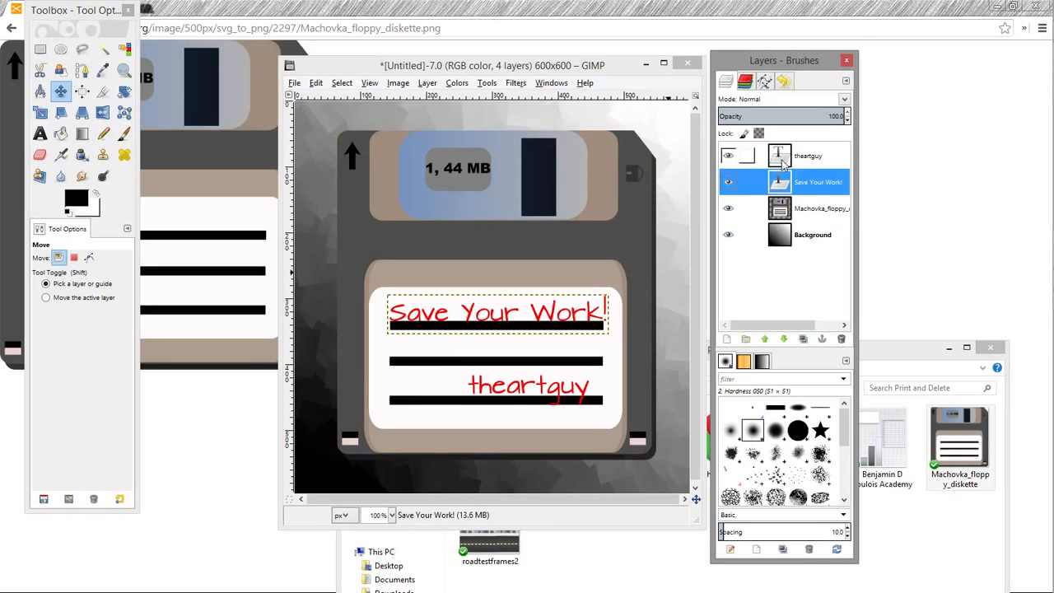
click(783, 156)
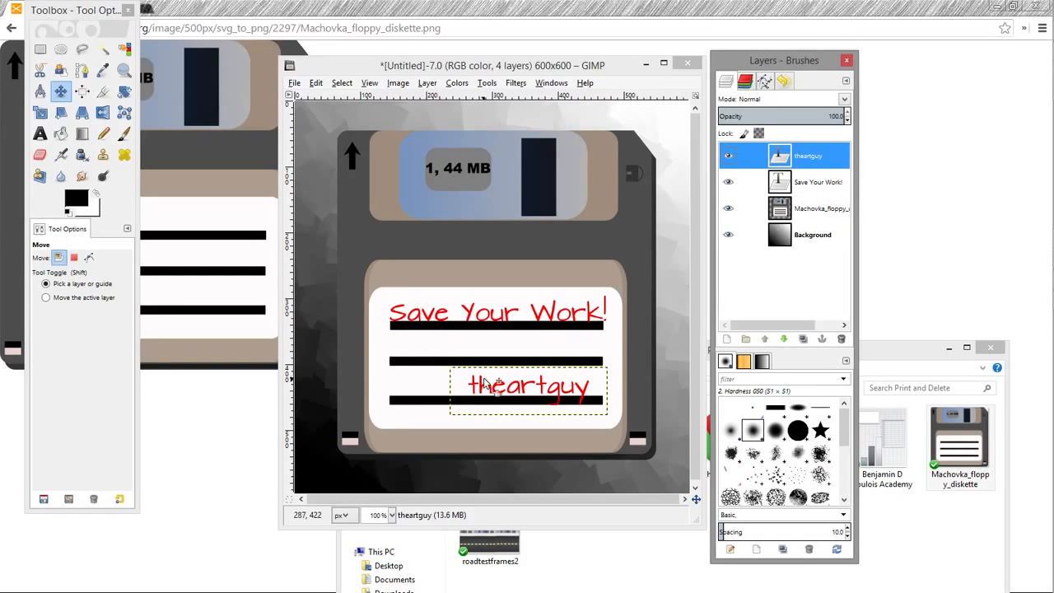
Try moving the diskette and the background independently of the text layers, and undo both moves
drag(498, 394, 525, 349)
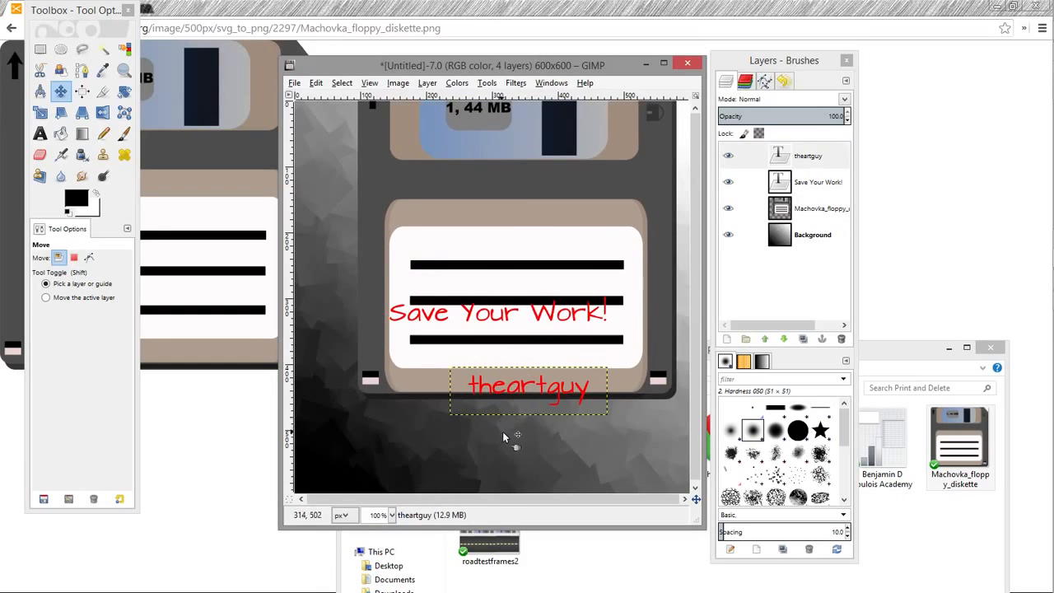
drag(522, 427, 504, 388)
click(504, 389)
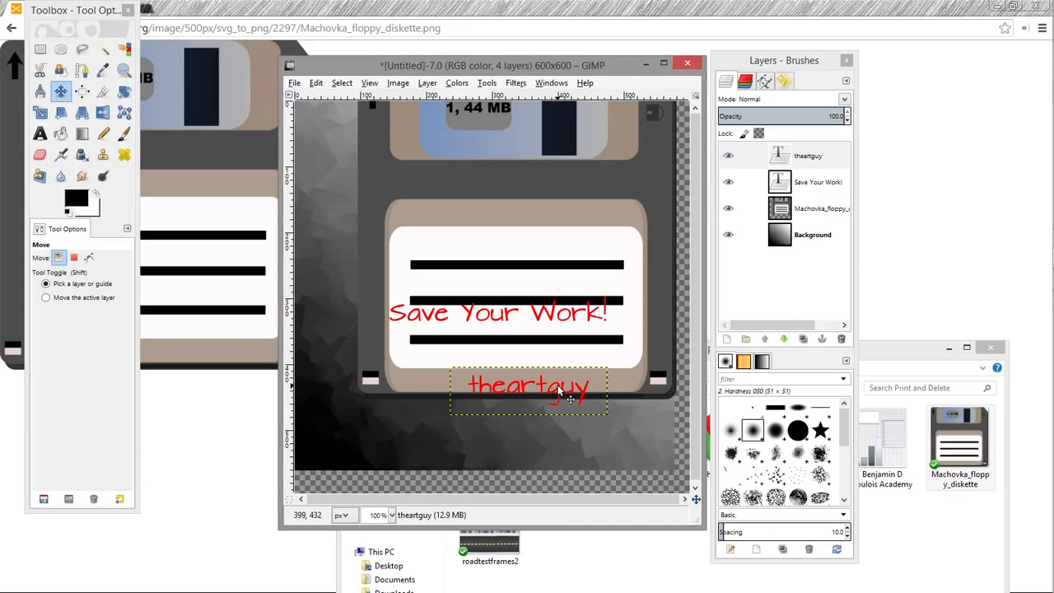
key(ctrl+z)
key(ctrl+z)
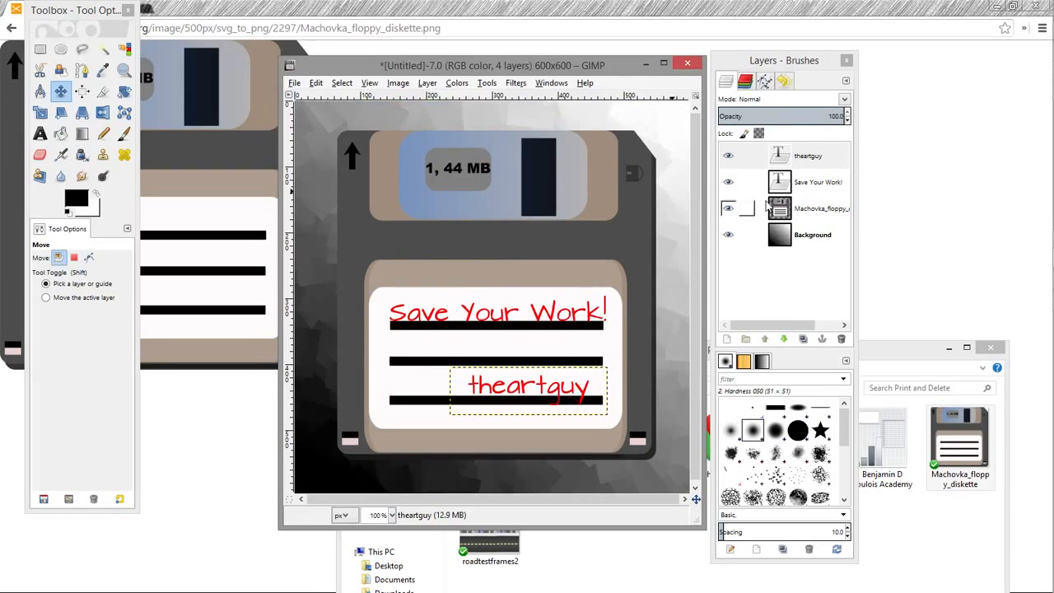
Merge the "Save Your Work!" and "theartguy" text layers down into the floppy diskette layer and slightly reposition the merged diskette
click(805, 182)
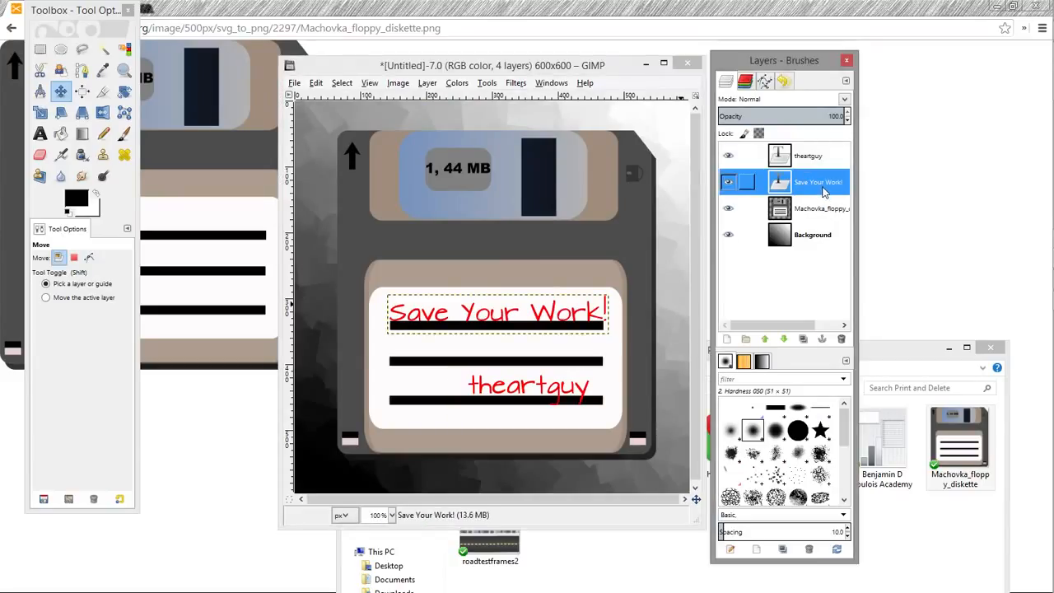
right_click(824, 191)
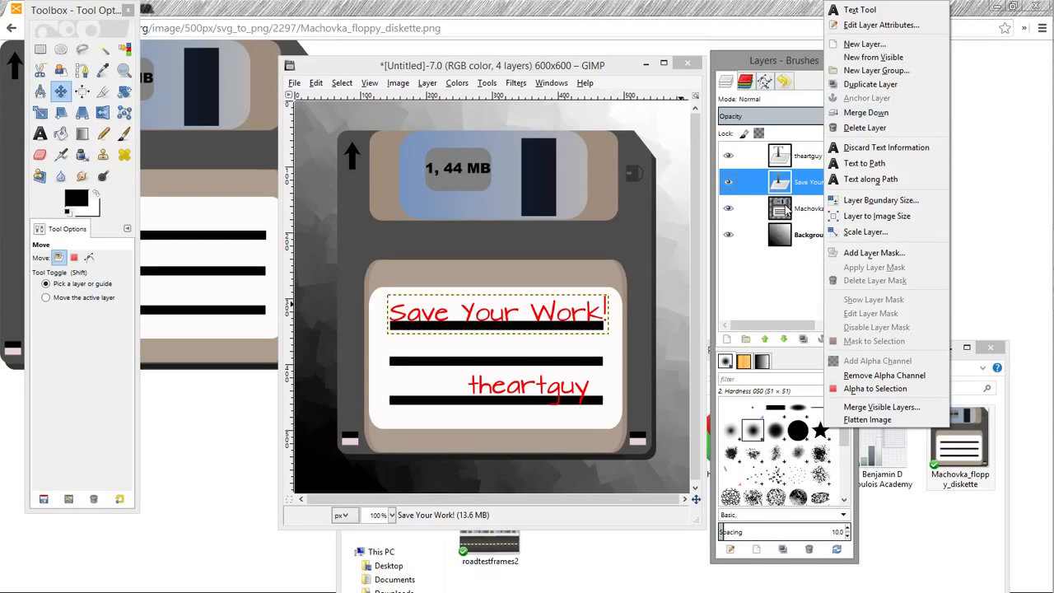
click(880, 113)
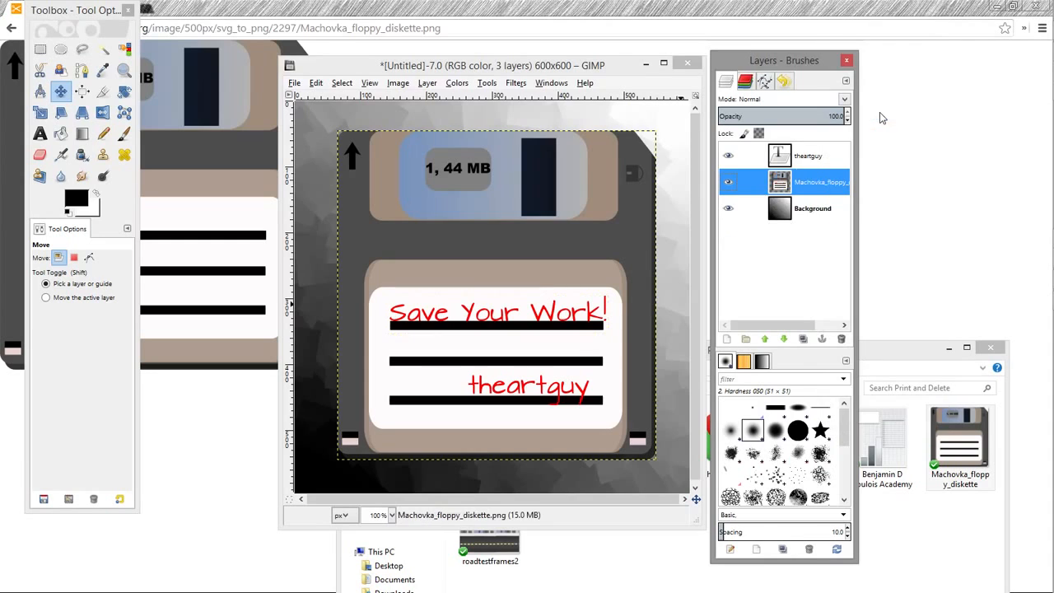
click(804, 163)
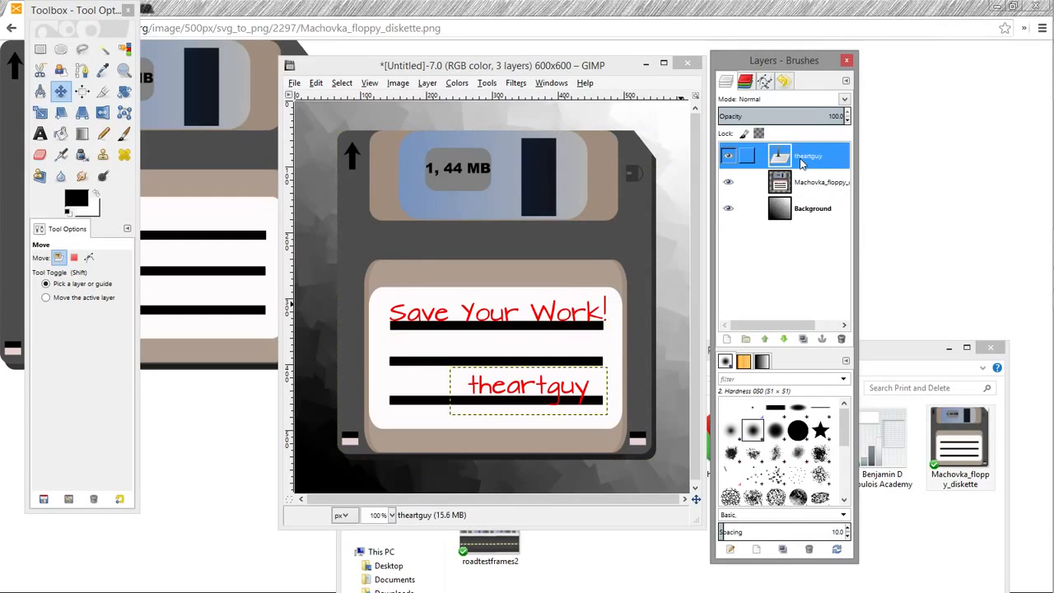
right_click(803, 163)
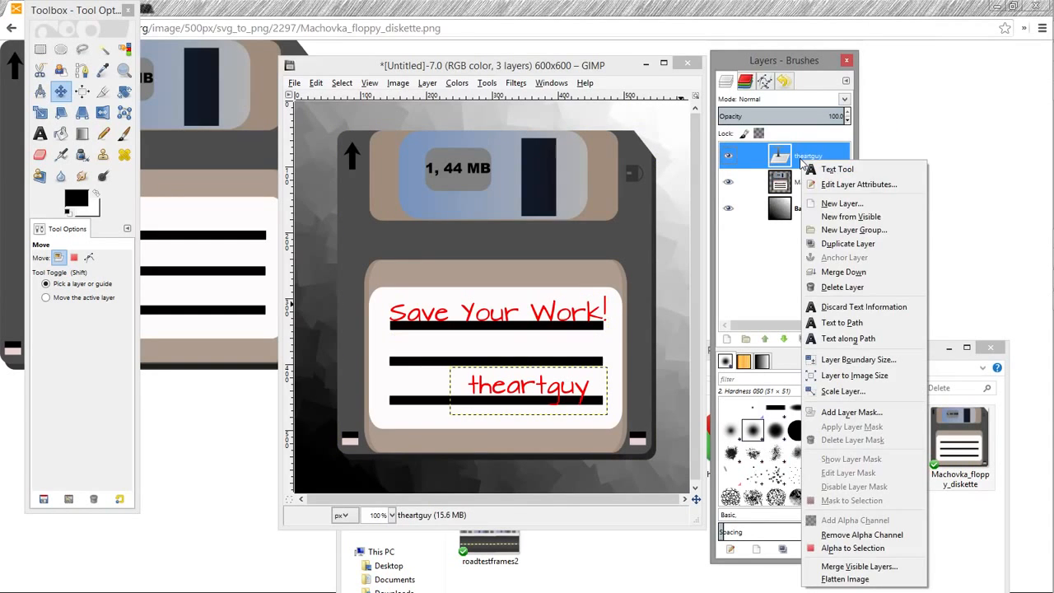
click(844, 272)
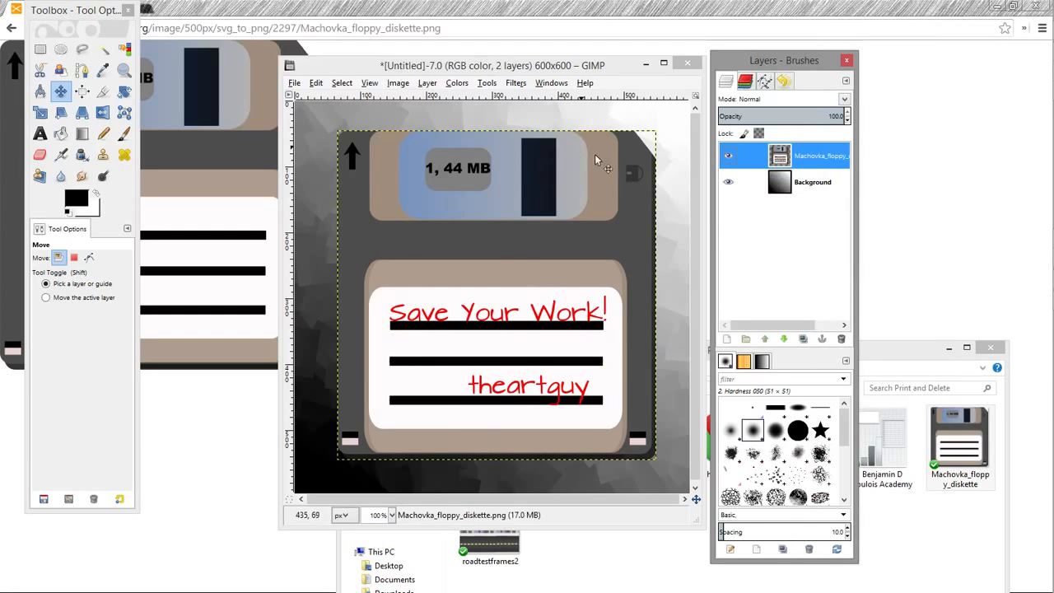
drag(501, 284, 515, 256)
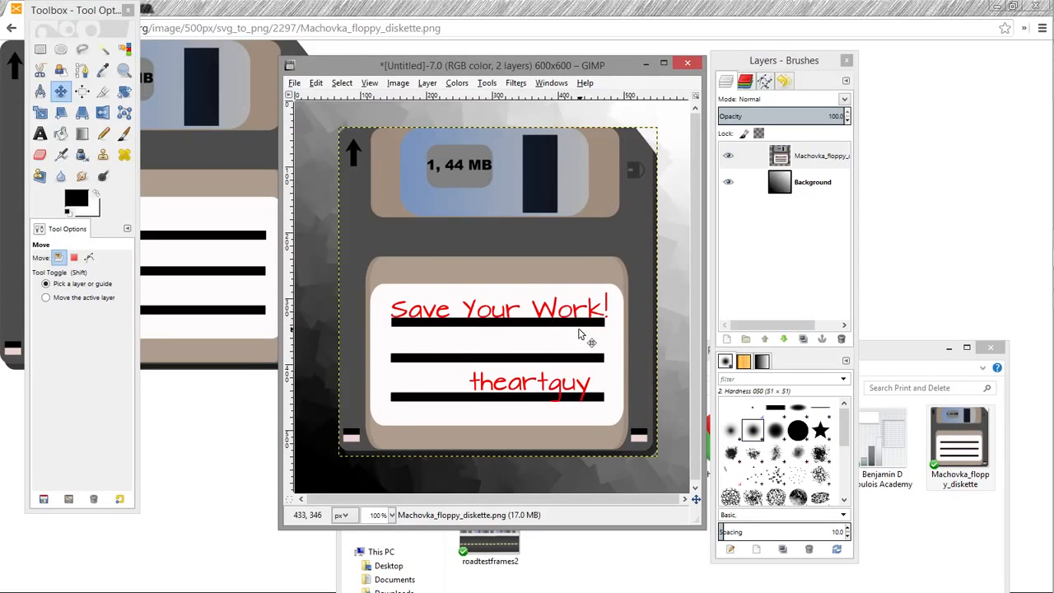
drag(518, 319, 518, 324)
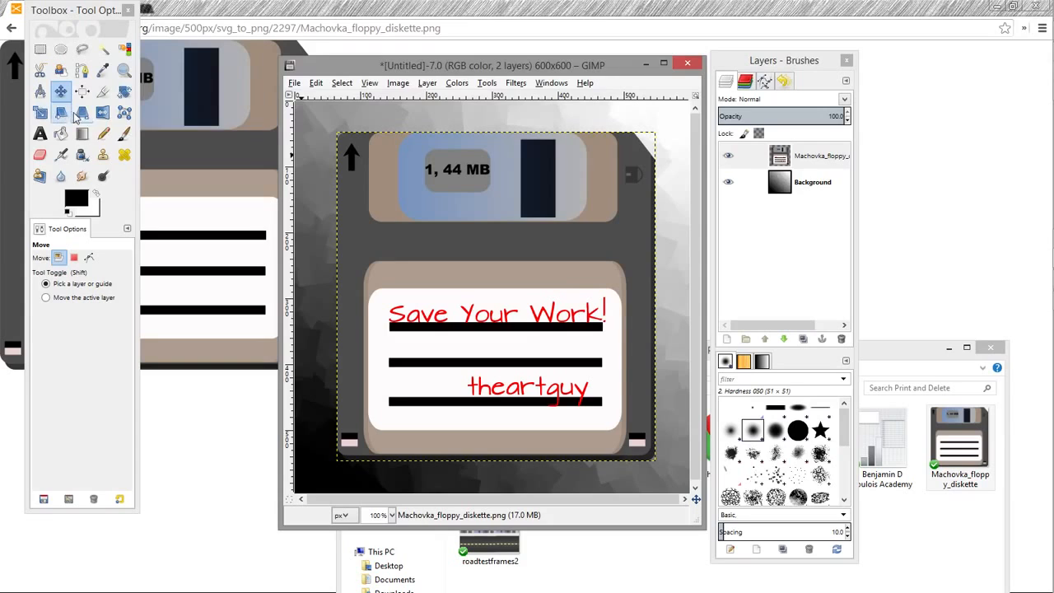
click(123, 92)
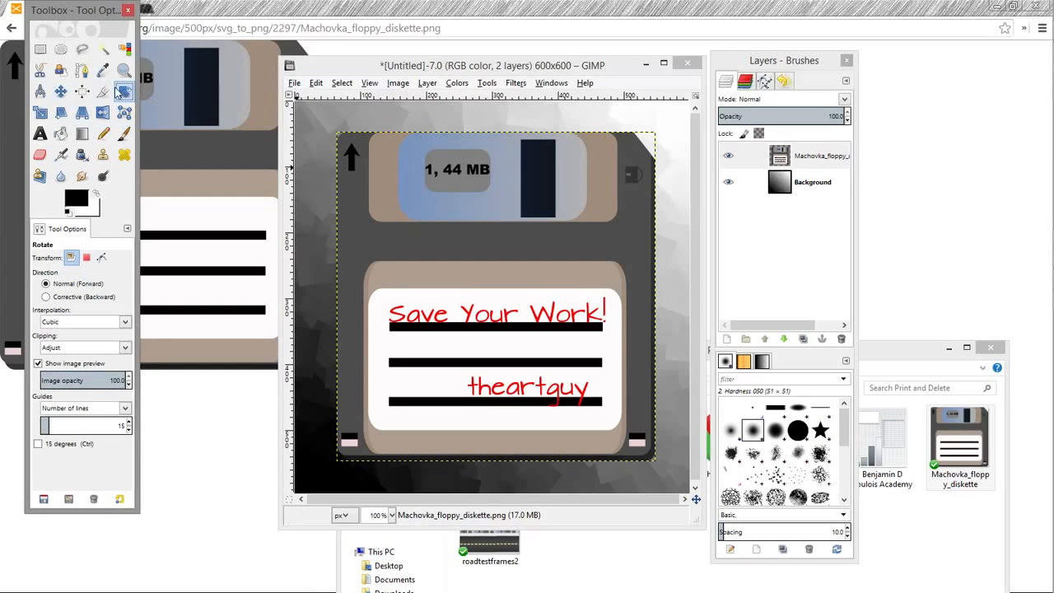
click(424, 233)
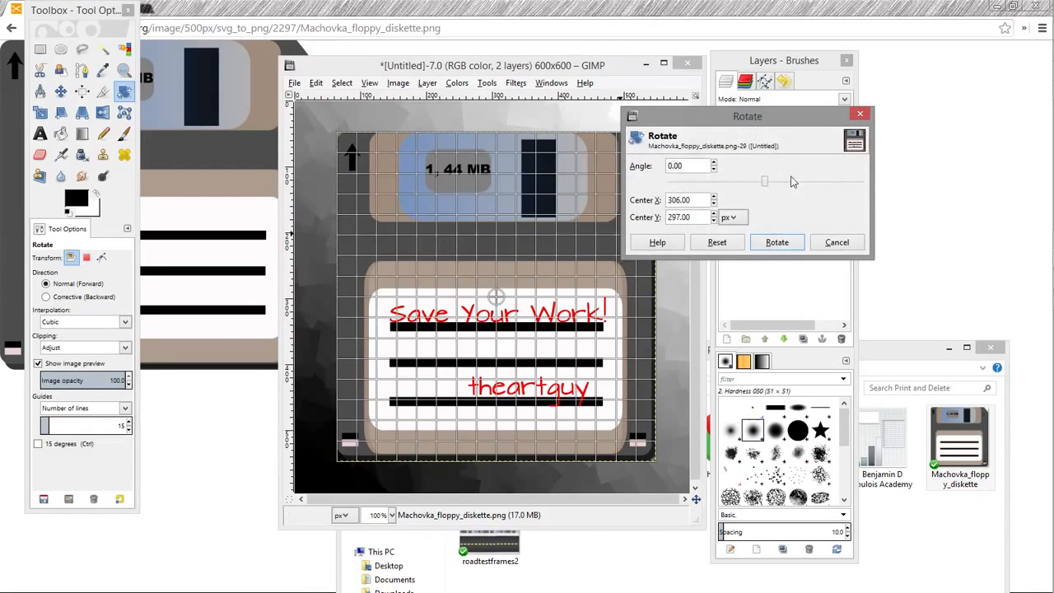
drag(768, 188, 760, 182)
click(837, 243)
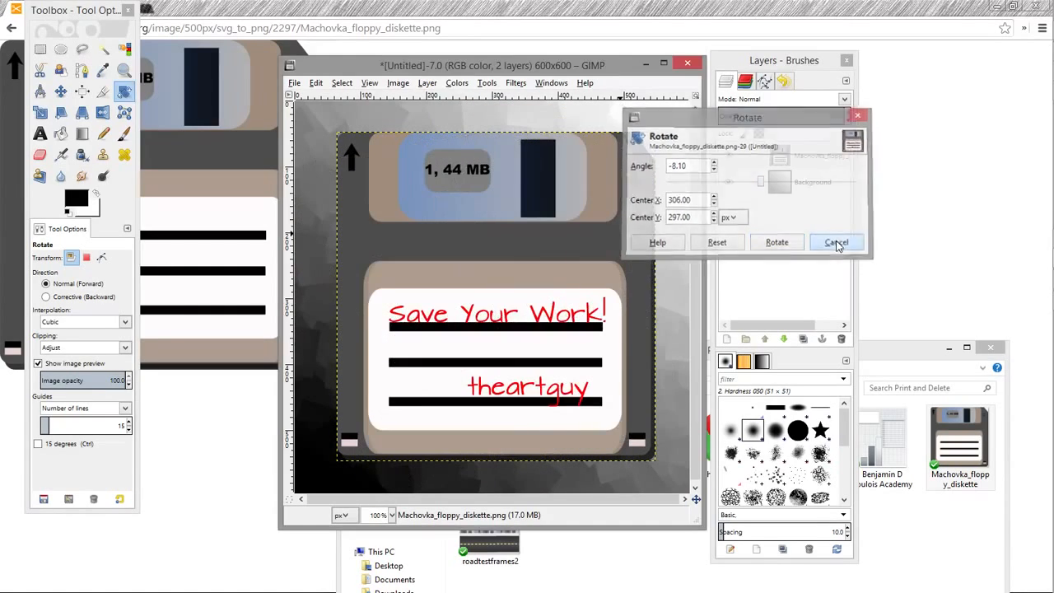
Apply a Perspective transform to the merged diskette, pulling its two top corners inward and down so it appears to lie flat
click(84, 113)
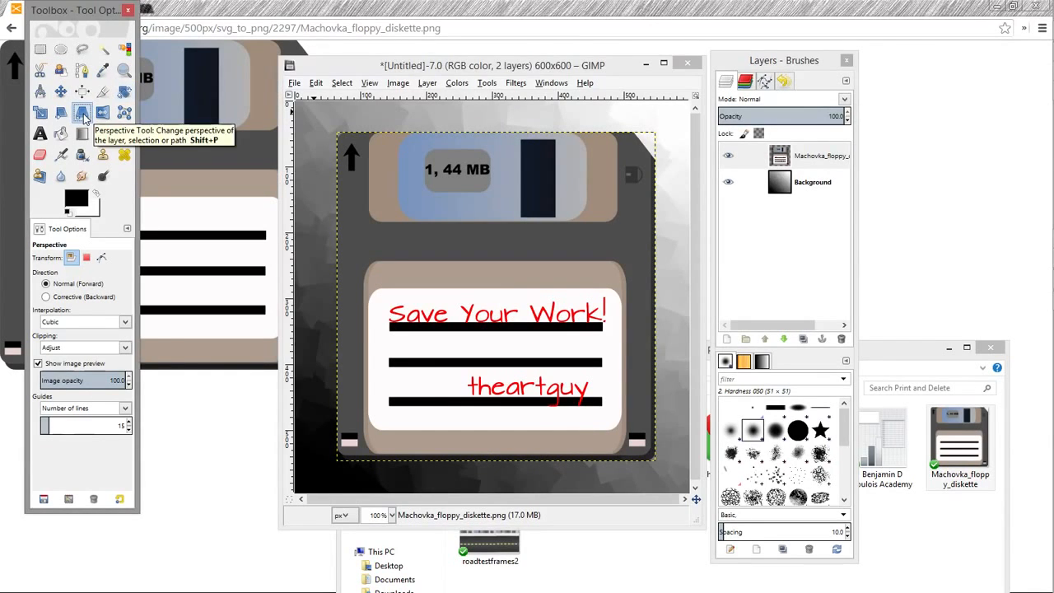
click(366, 219)
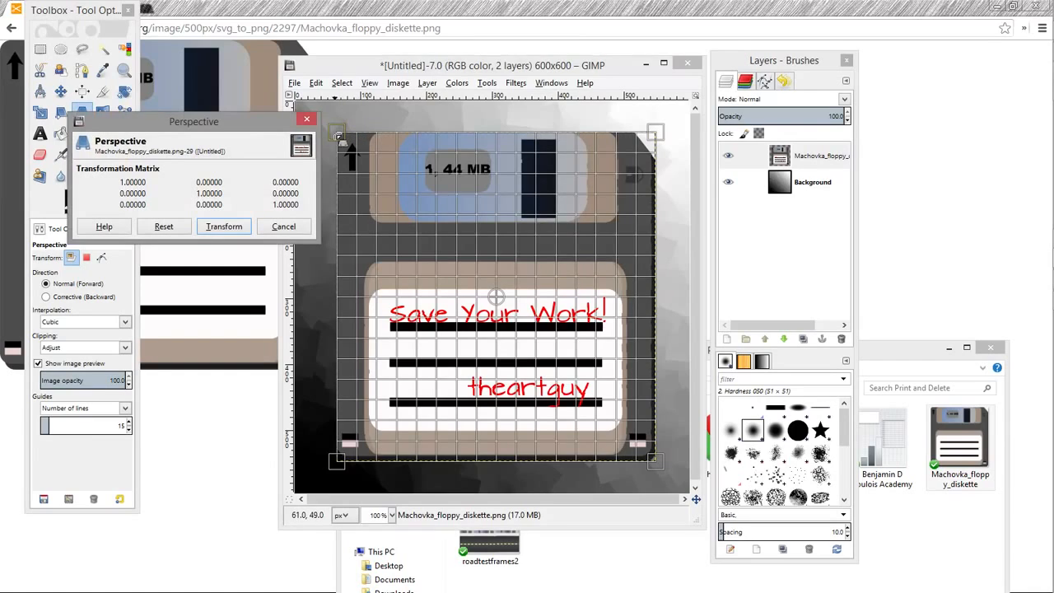
drag(339, 136, 429, 238)
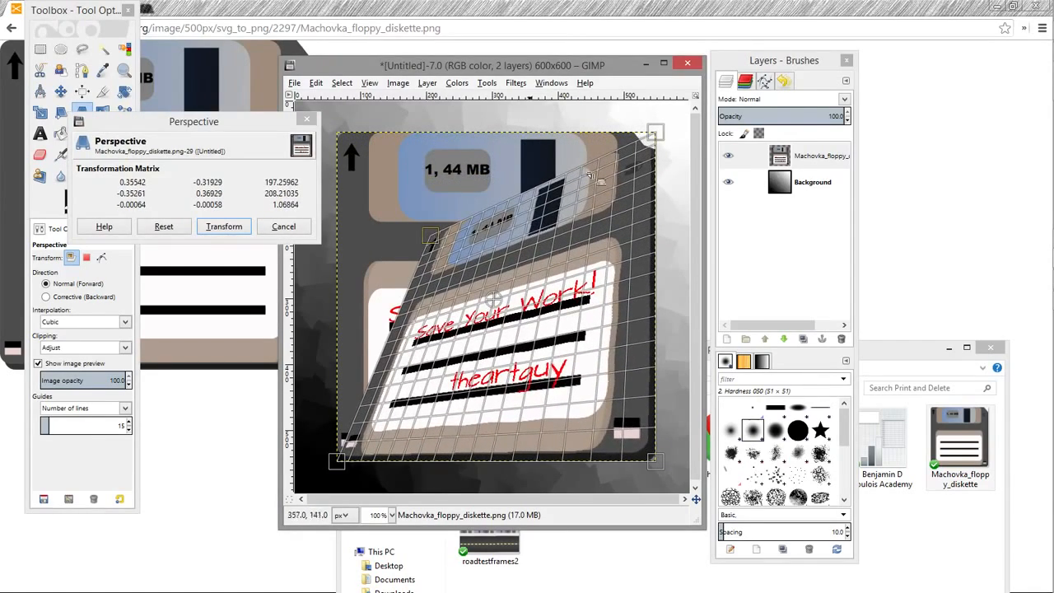
drag(654, 134, 612, 238)
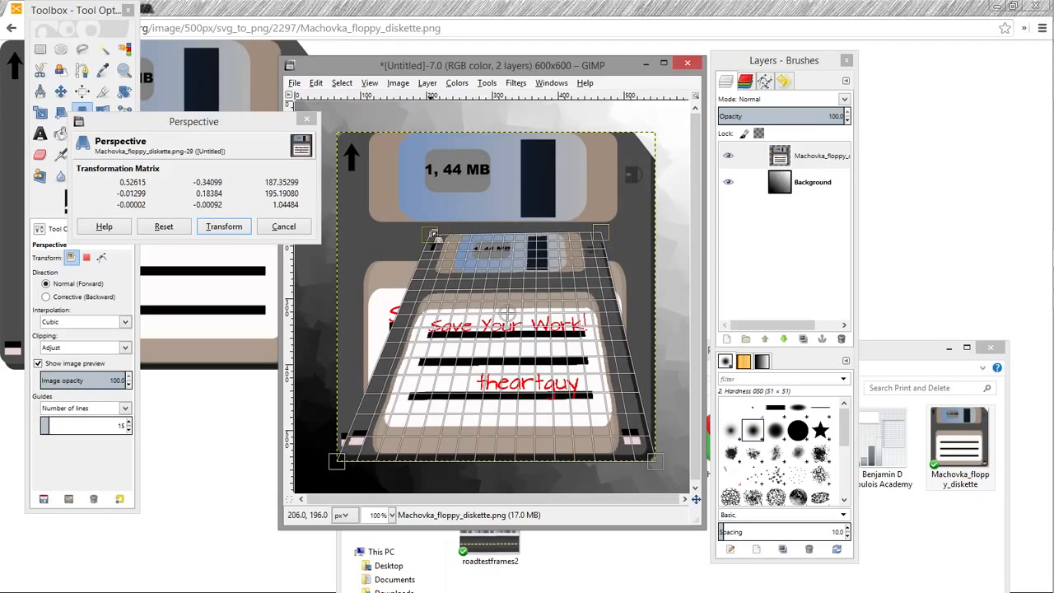
drag(429, 235, 398, 237)
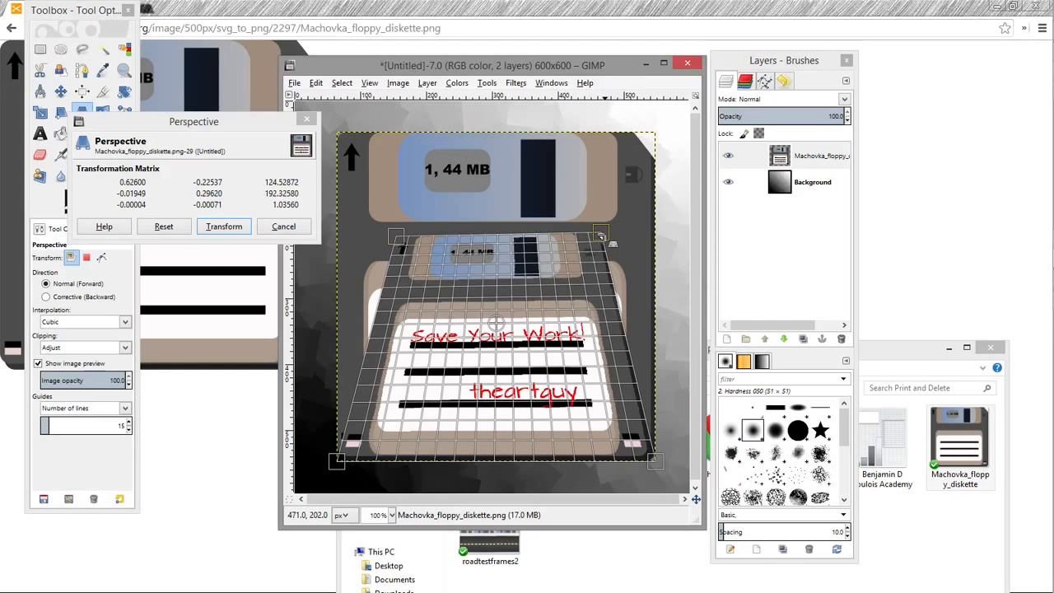
drag(601, 237, 600, 239)
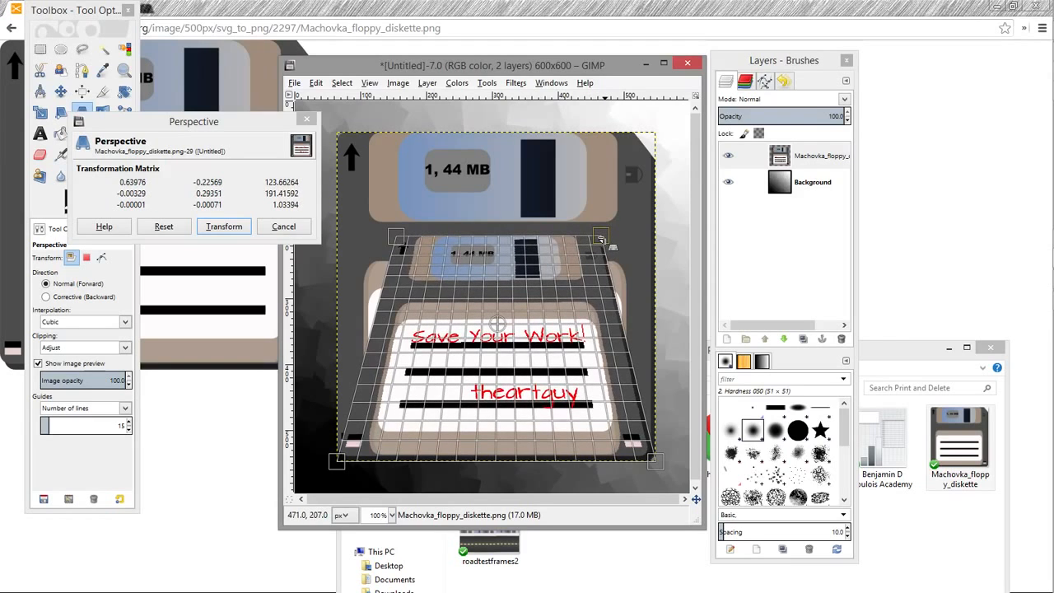
click(224, 227)
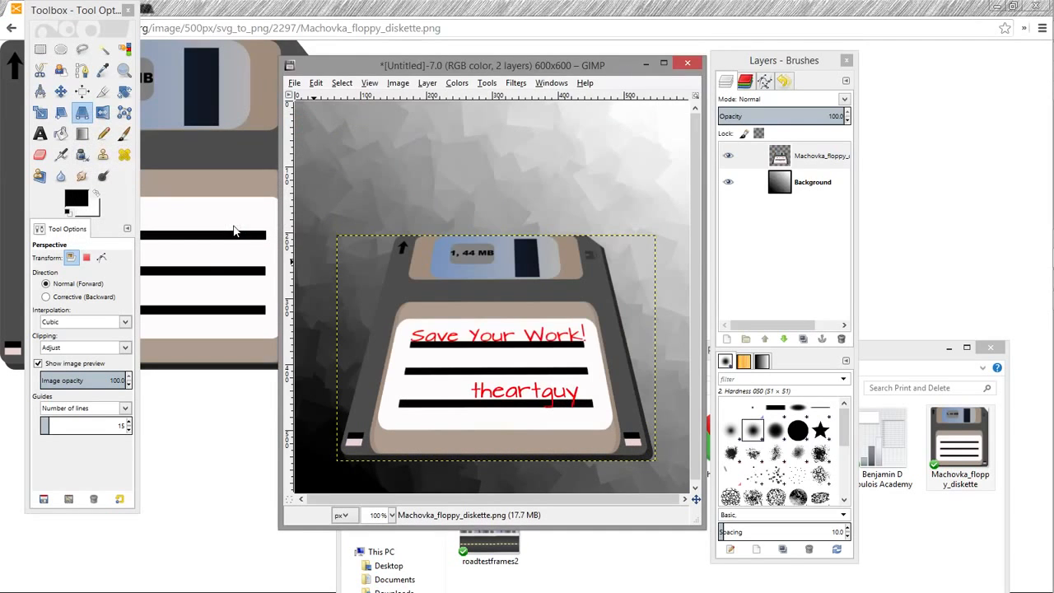
click(501, 178)
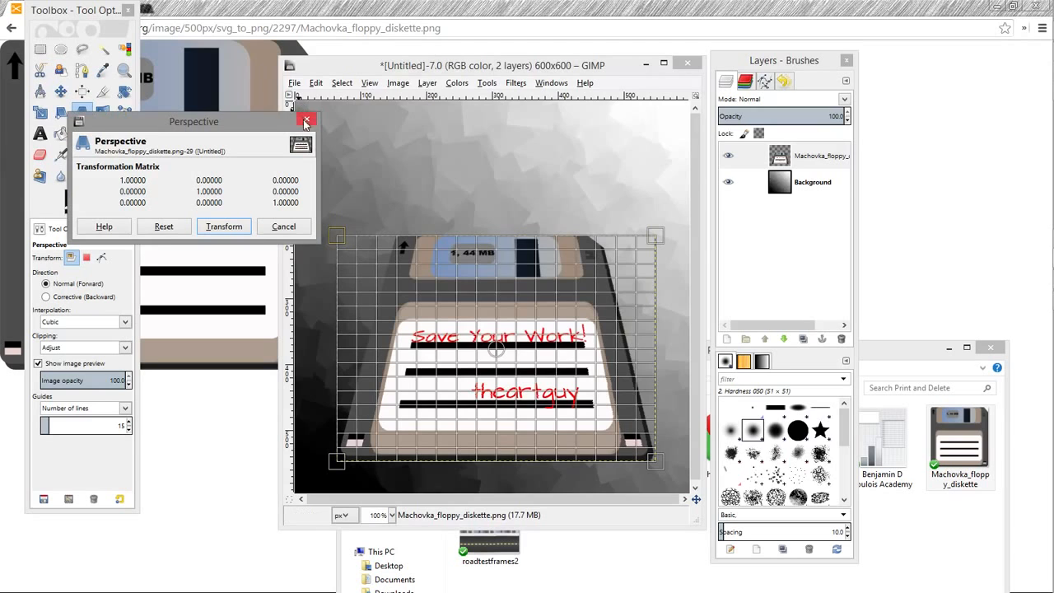
click(285, 228)
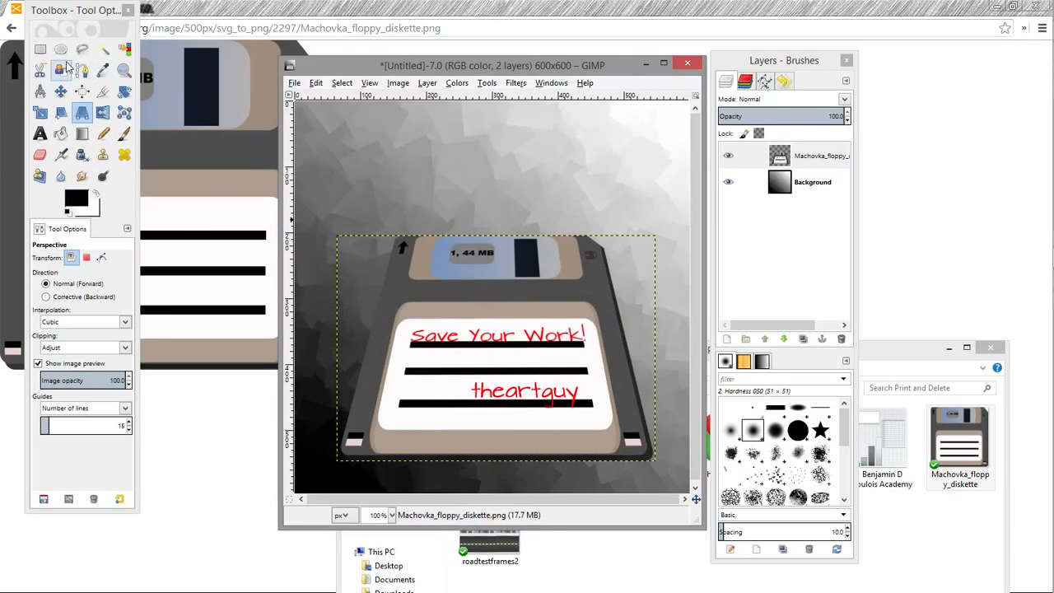
Switch to the Move tool and start exporting the finished album cover, moving the export dialog to the middle of the screen
click(61, 91)
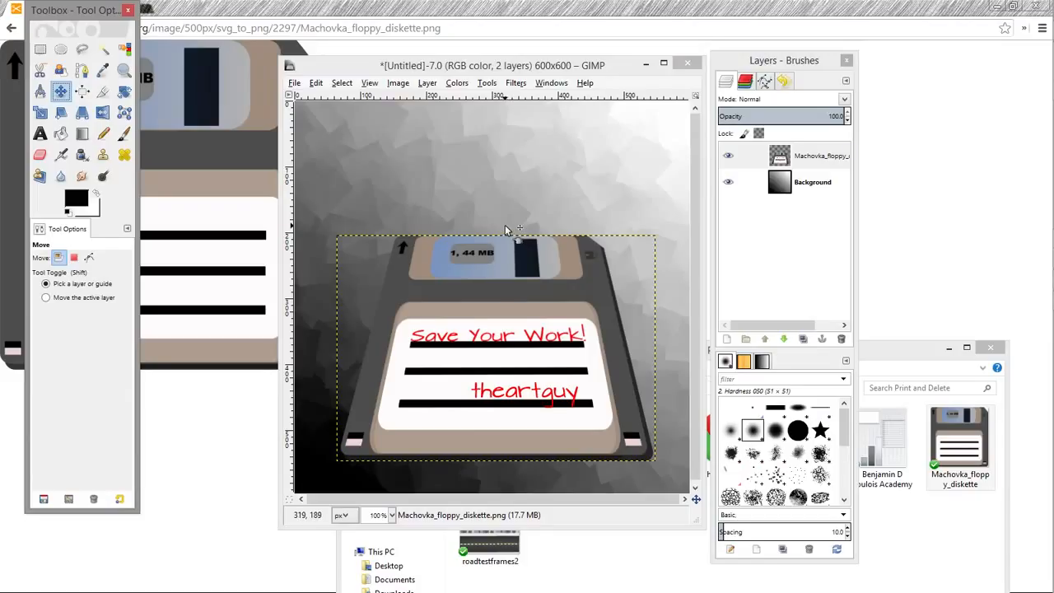
click(297, 84)
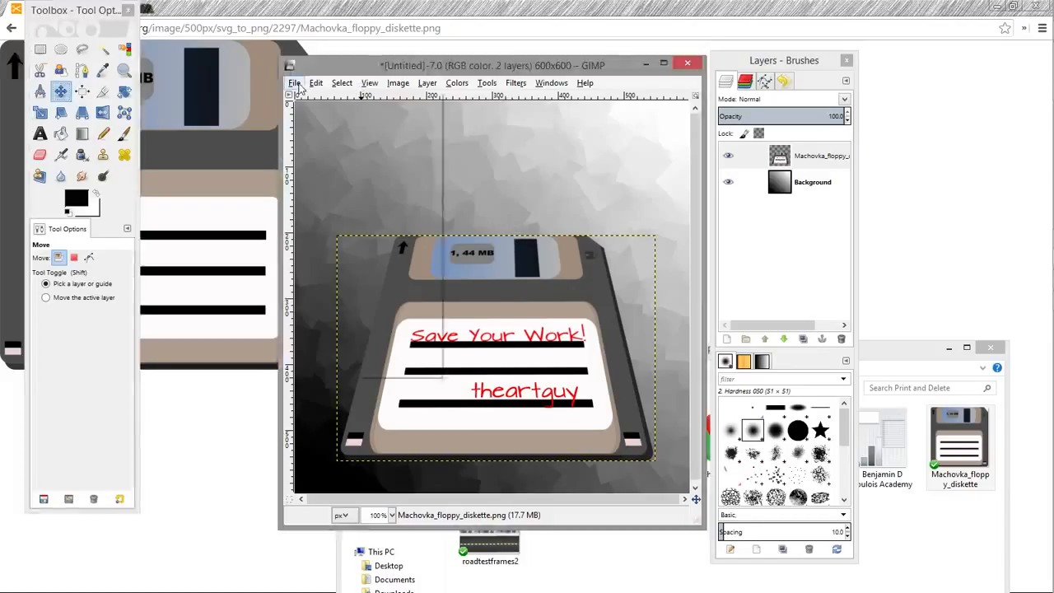
click(298, 85)
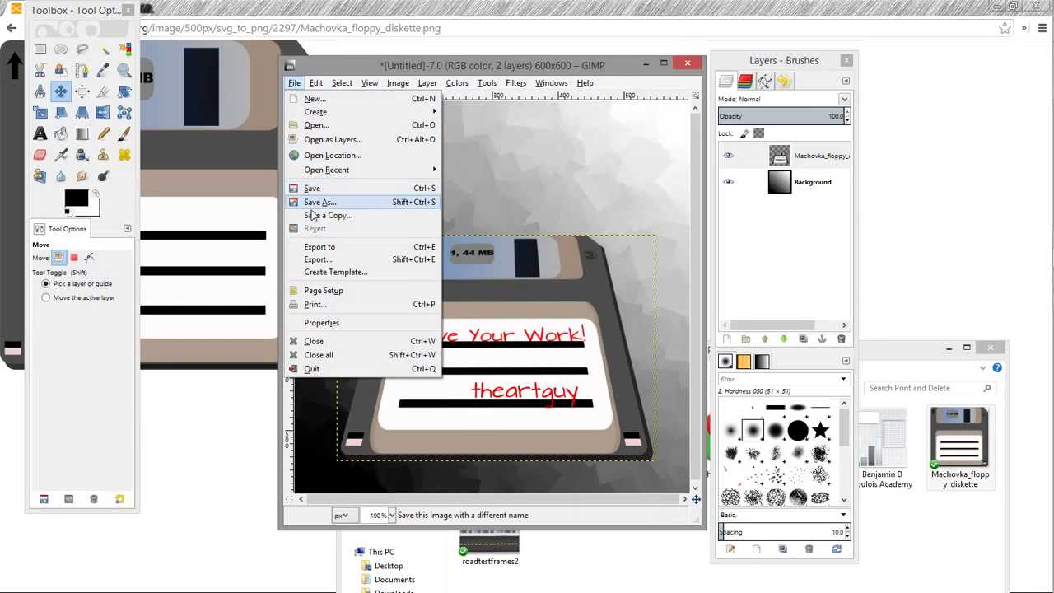
click(318, 259)
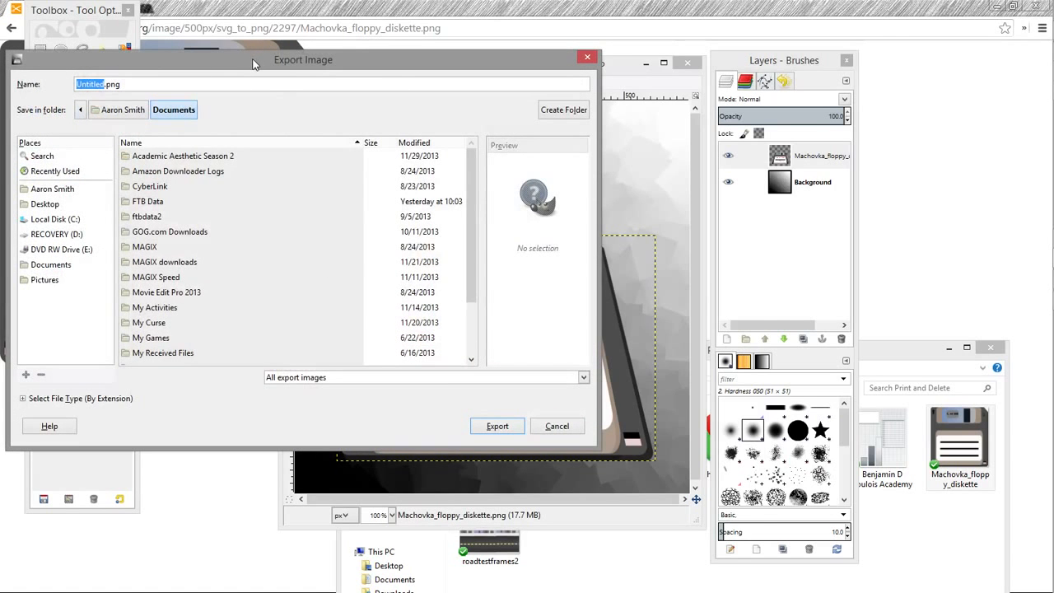
drag(254, 65, 450, 147)
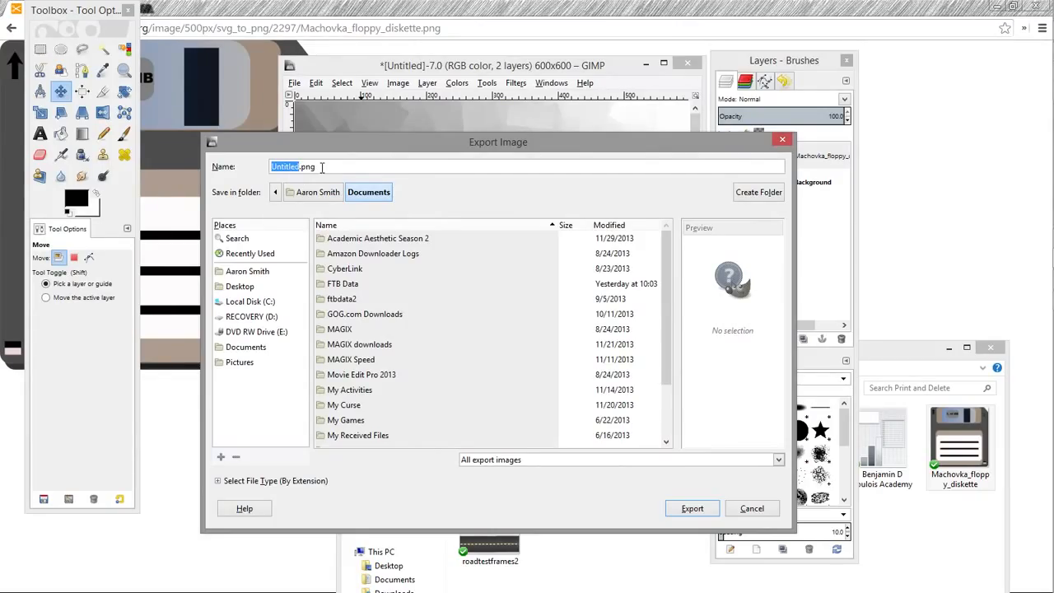
Expand the list of export file types and look through the available formats from the start down to PNG
click(219, 484)
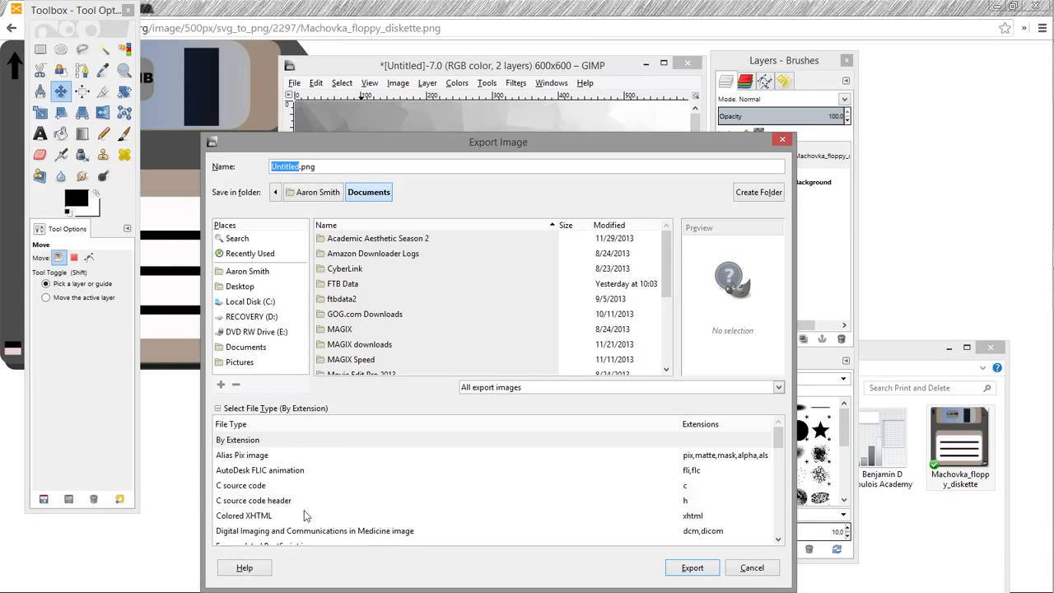
scroll(323, 514, down, 3)
scroll(322, 512, down, 3)
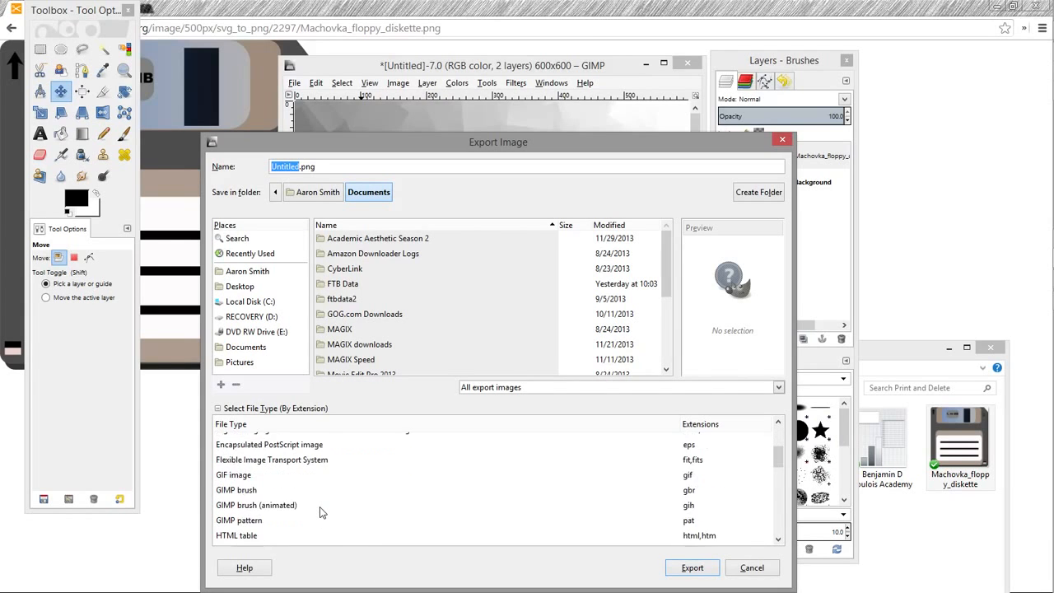
scroll(321, 513, down, 3)
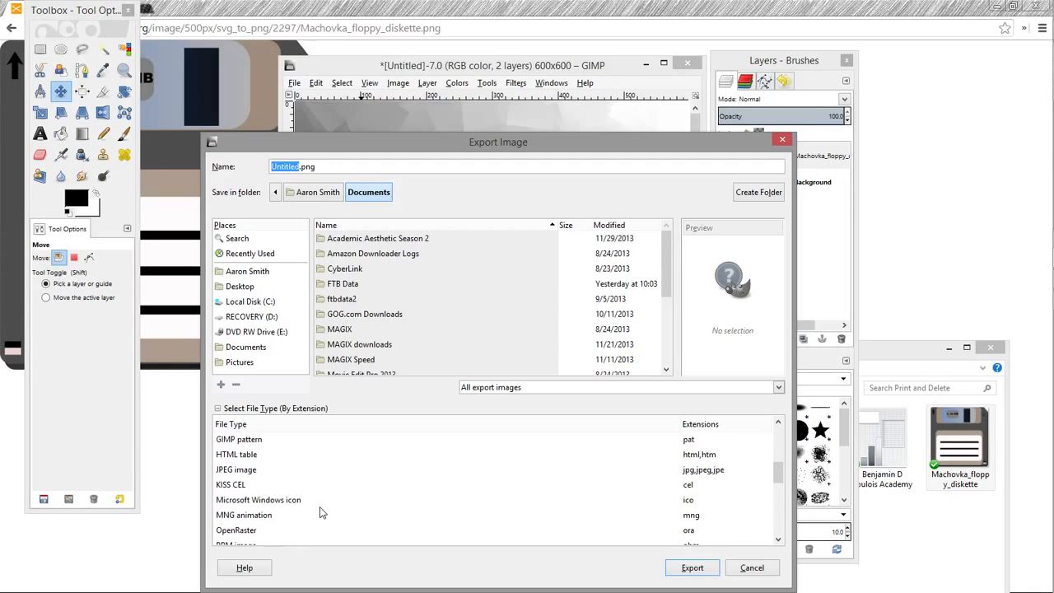
scroll(321, 512, down, 2)
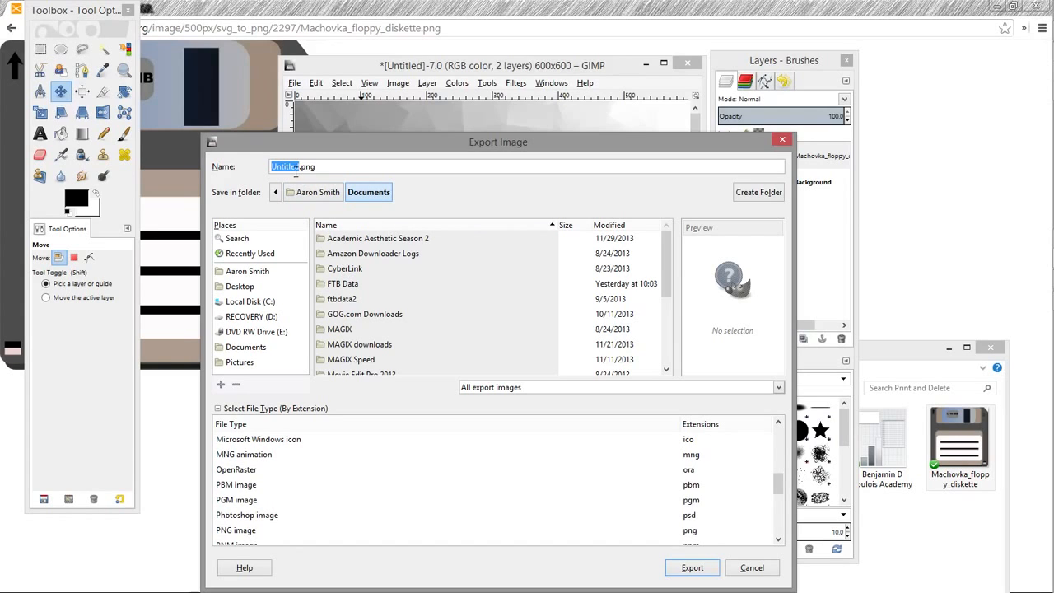
Export the cover to the Documents folder as GIMPalbum2.png, keeping the offered PNG options with compression level 9
drag(296, 171, 262, 170)
text(GIMPalbum)
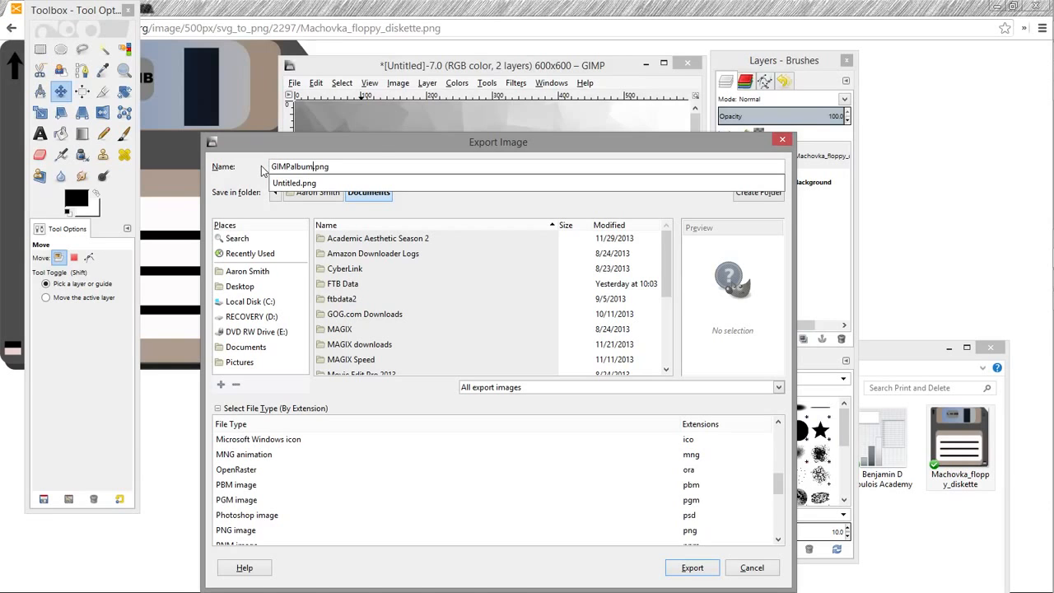
text(2)
click(378, 164)
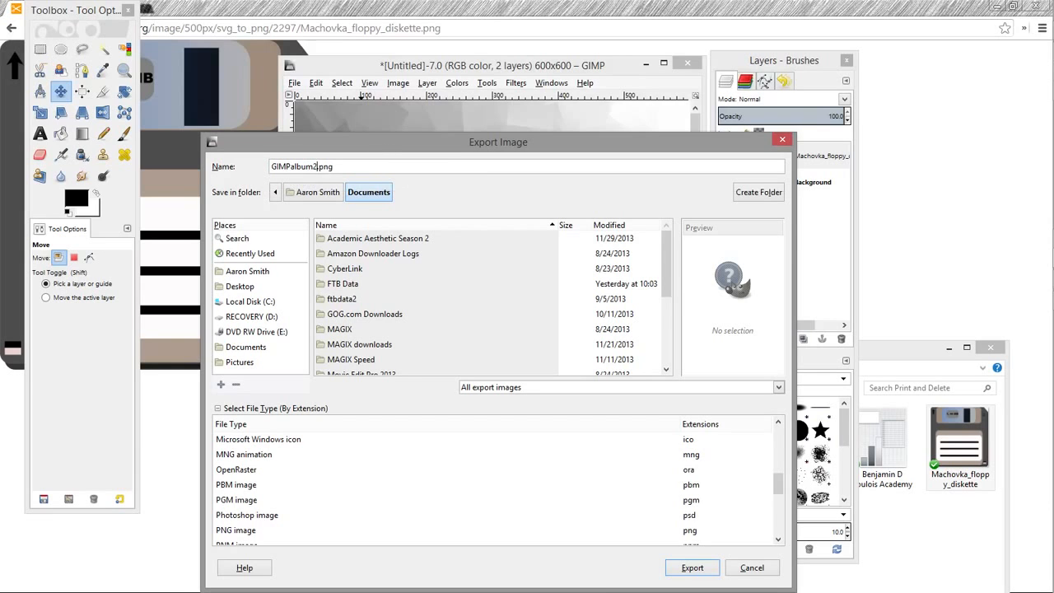
drag(461, 147, 473, 96)
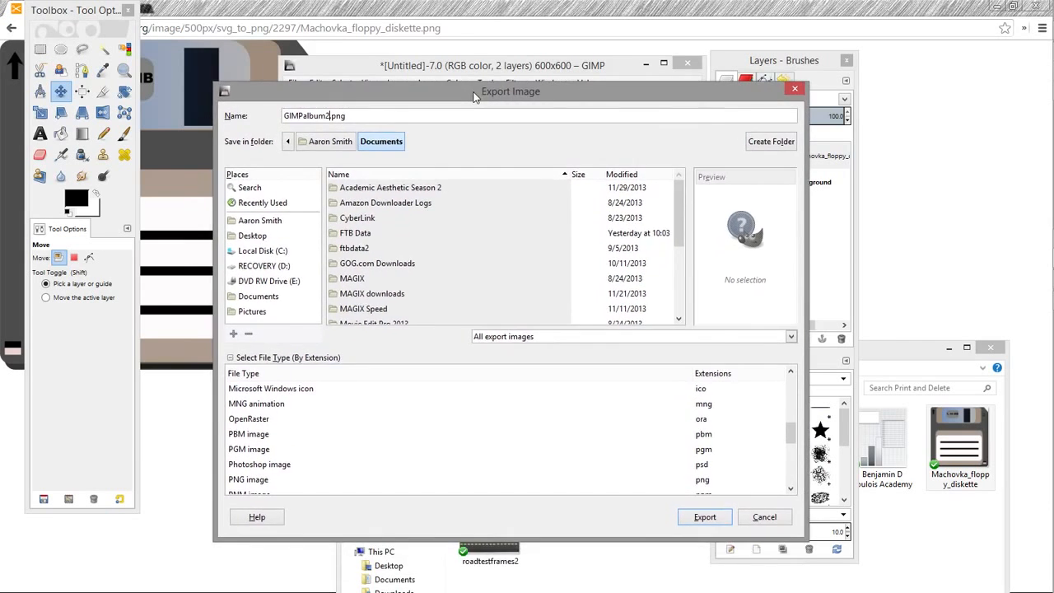
click(706, 517)
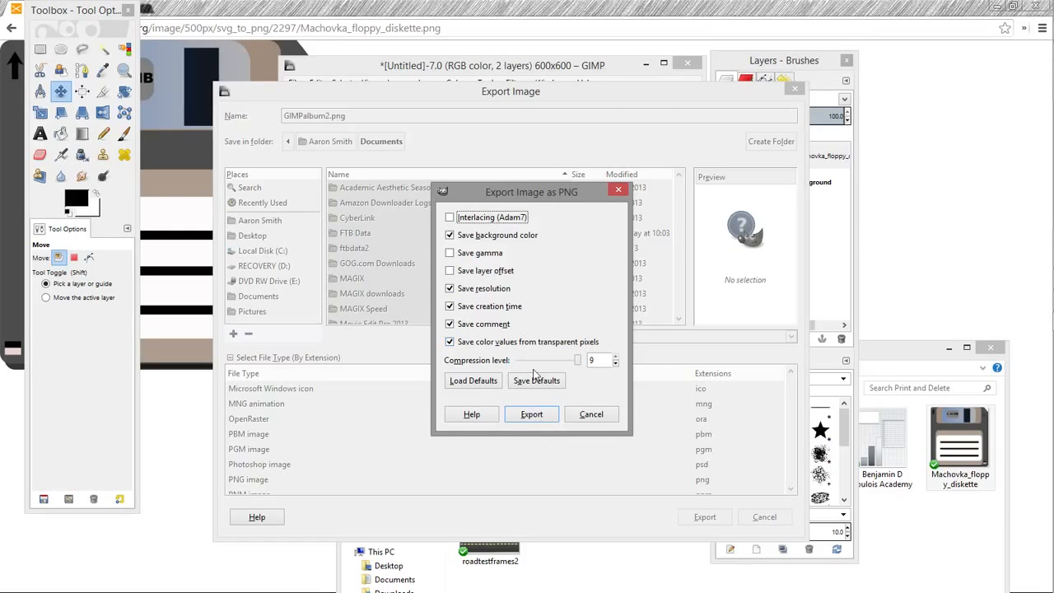
click(538, 420)
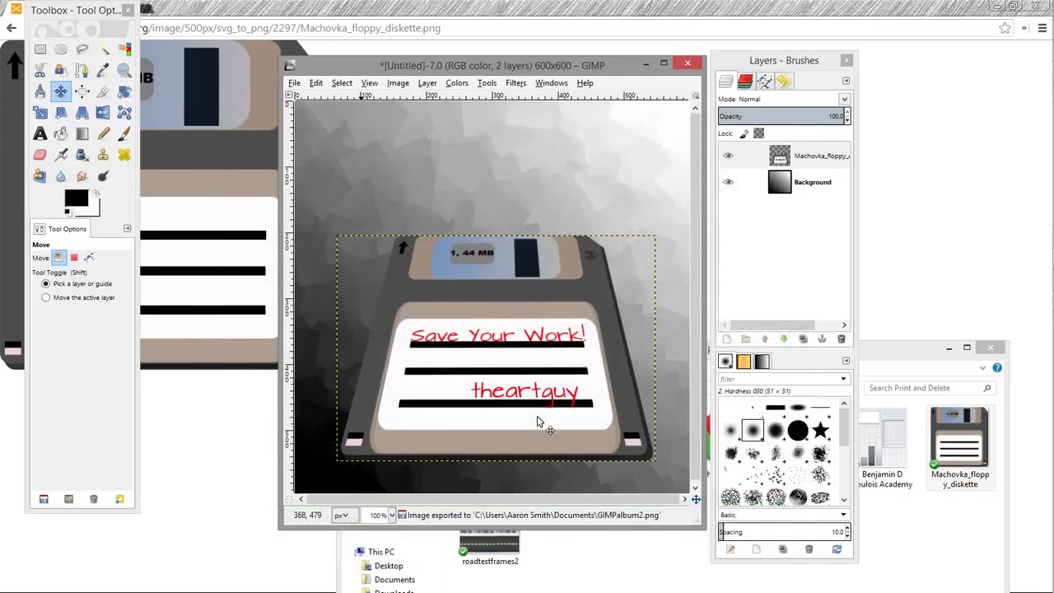